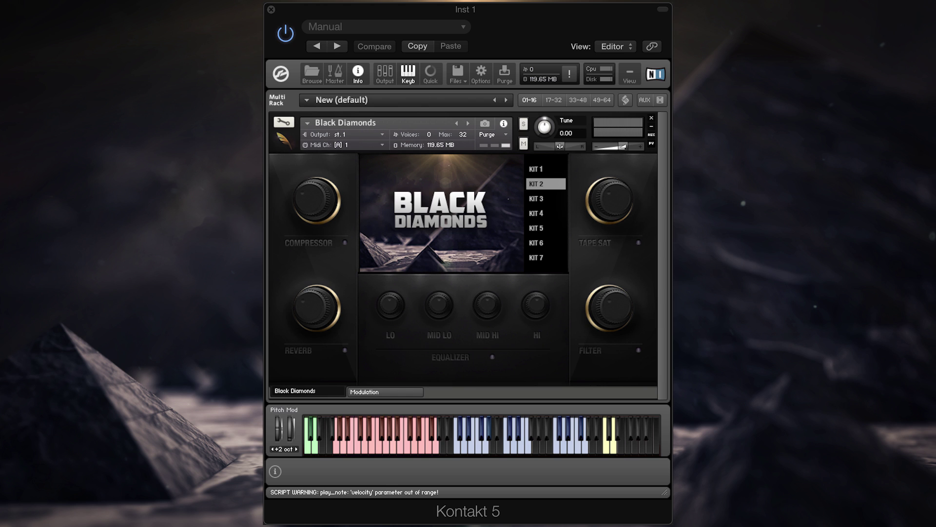
- Select KIT 2 and audition the lowest group of blue-marked keys on the virtual keyboard
left_click(539, 178)
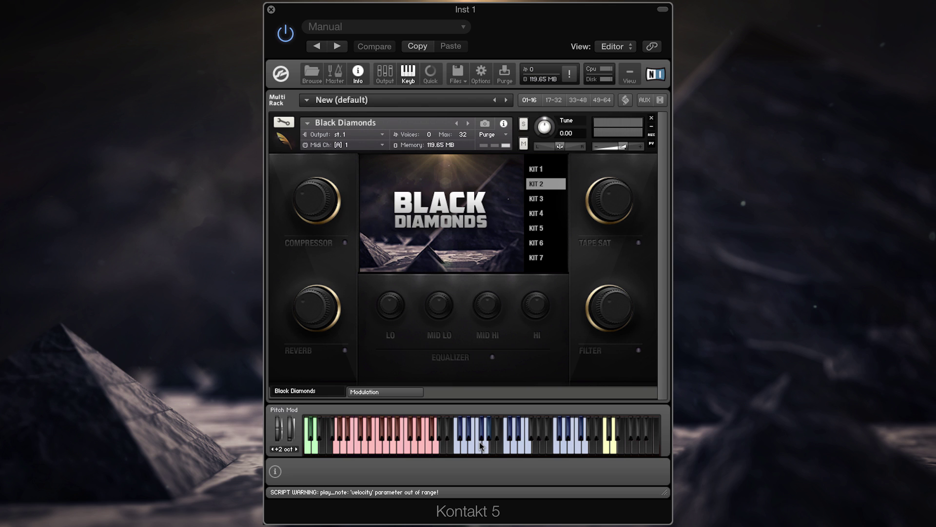
left_click(480, 445)
left_click(480, 445)
left_click(480, 445)
left_click(481, 444)
left_click(481, 445)
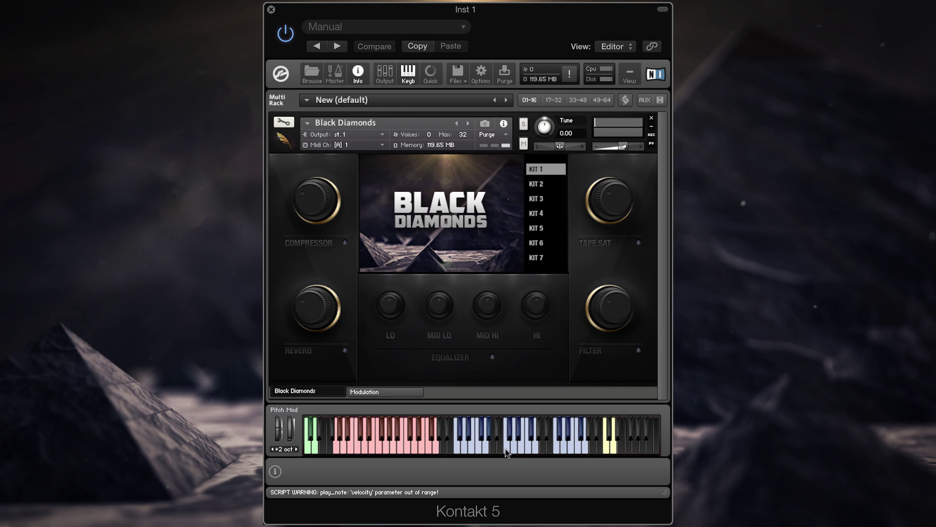
- Audition the middle and upper groups of blue-marked keys and the yellow-marked keys
left_click(506, 451)
left_click(554, 448)
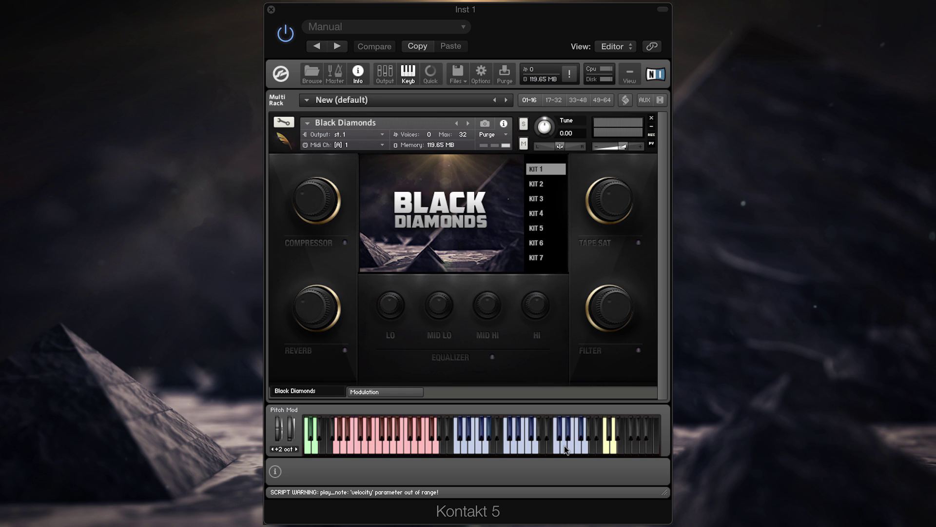
left_click(613, 442)
left_click(615, 442)
- Try the Reverb, Filter and Equalizer effects by switching them on and off
left_click(300, 352)
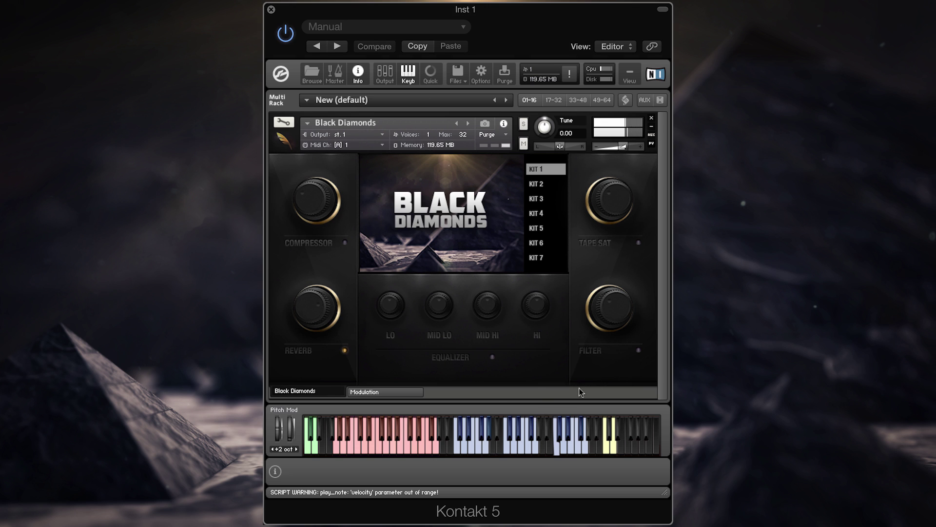
left_click(593, 348)
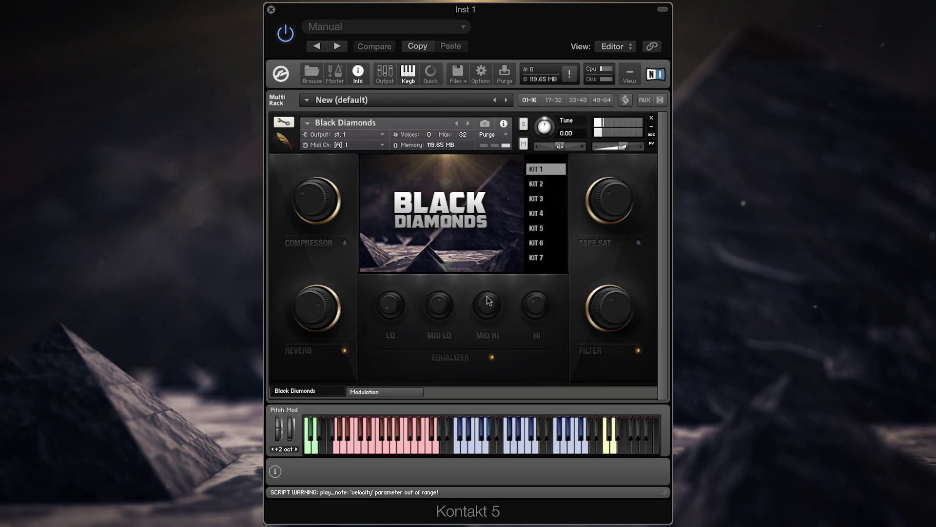
left_click(300, 351)
left_click(444, 359)
- Try the Reverb, Filter, Equalizer, Compressor and Tape Sat effects by toggling them one after another
left_click(306, 352)
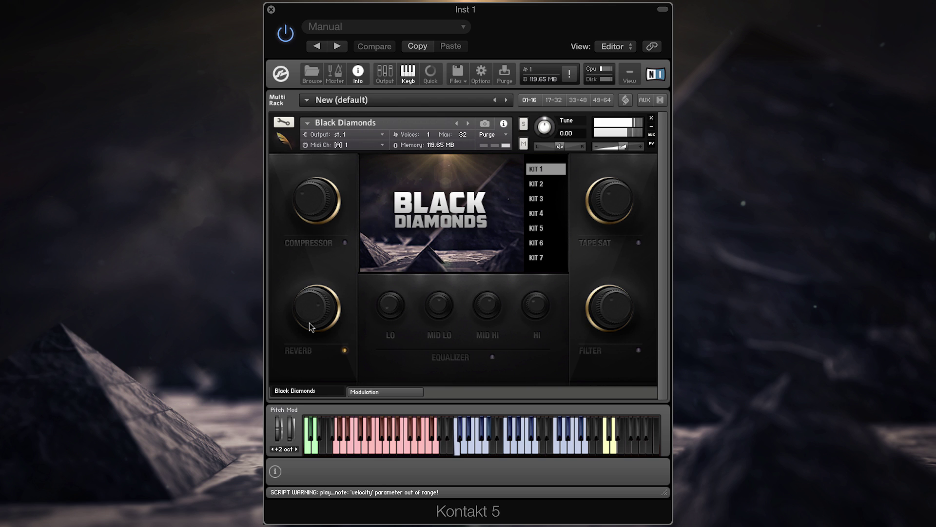
left_click(606, 359)
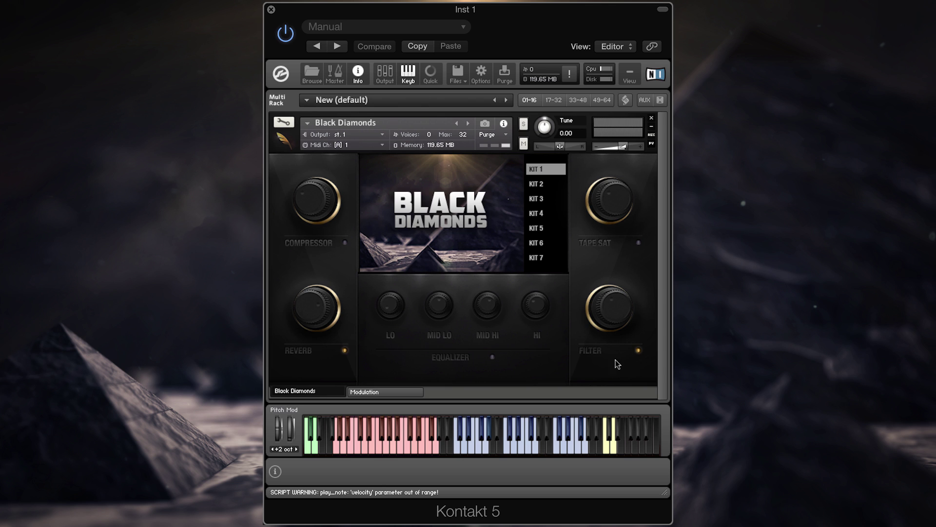
left_click(455, 360)
left_click(306, 240)
left_click(599, 244)
left_click(603, 245)
- Open the Modulation page and try the Sidechain and Stutter effects in turn, each with the rate moved to 4X
left_click(380, 391)
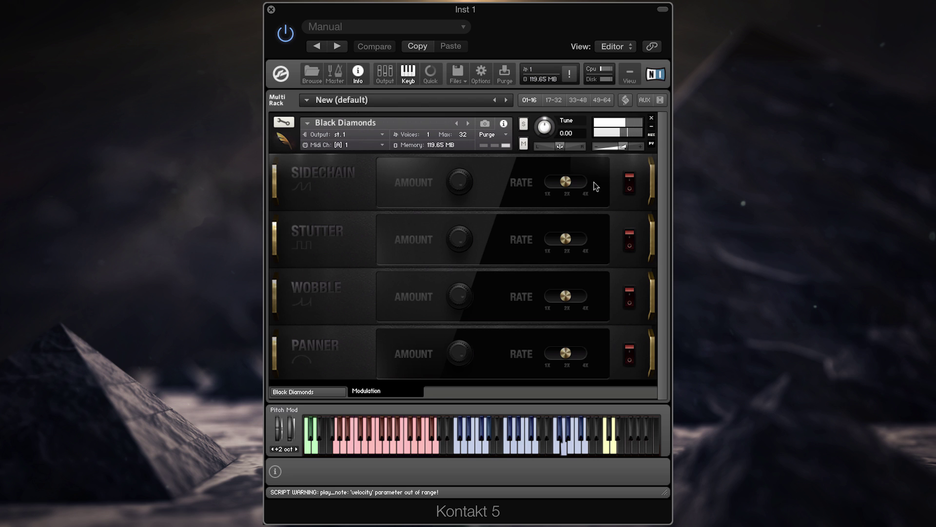
left_click(630, 183)
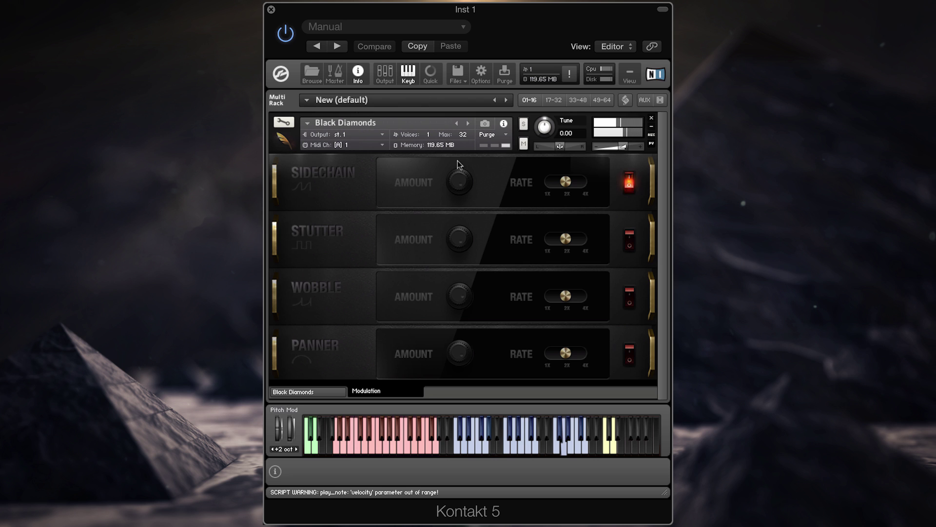
left_click_drag(566, 182, 579, 186)
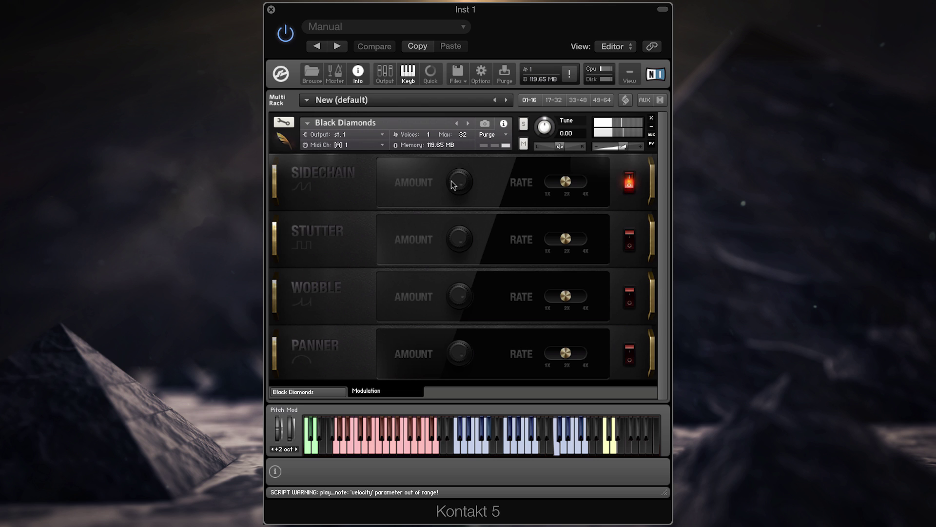
left_click(629, 185)
left_click(629, 239)
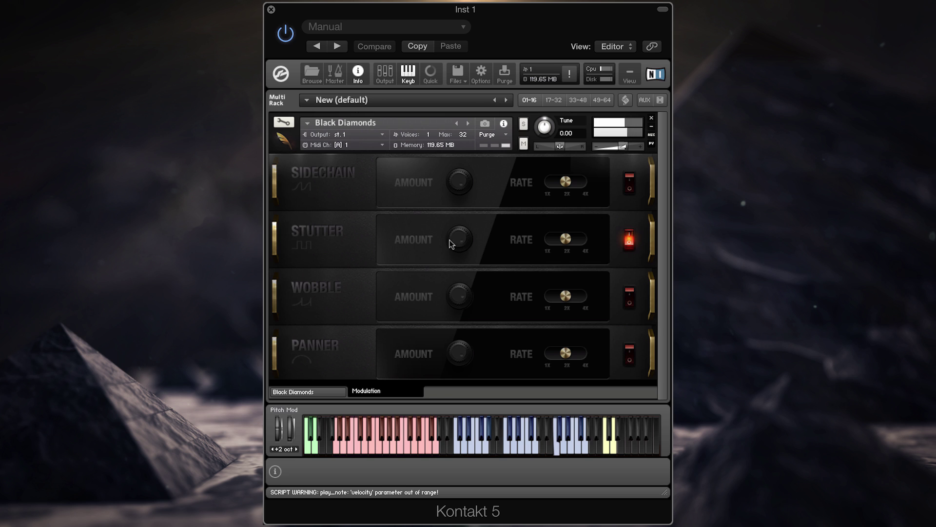
left_click_drag(564, 239, 585, 240)
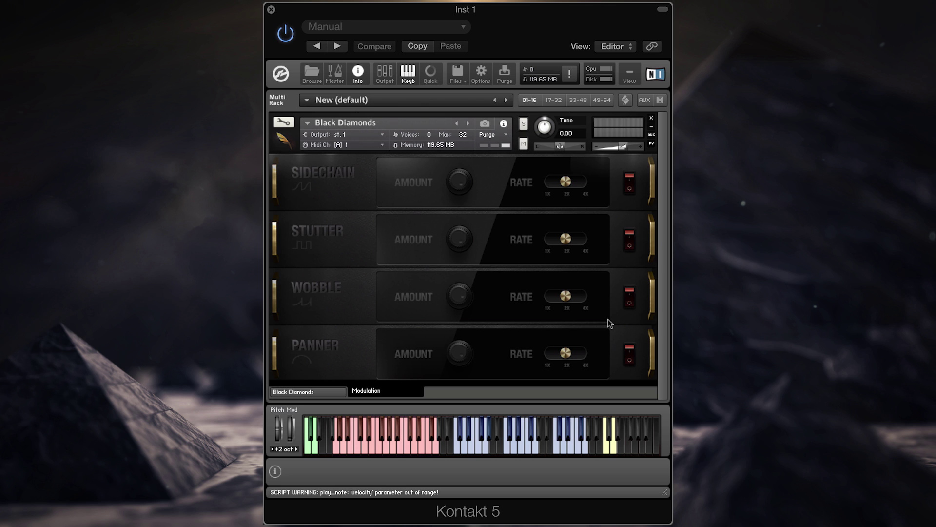
- Try the Wobble effect at the 4X rate and the Panner effect at the 1X rate, switching each off again
left_click(629, 296)
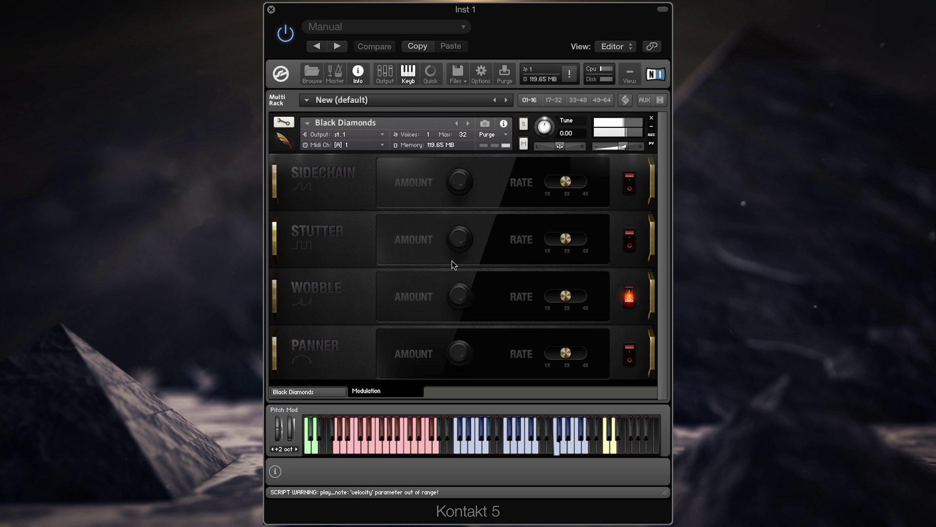
left_click_drag(572, 296, 594, 300)
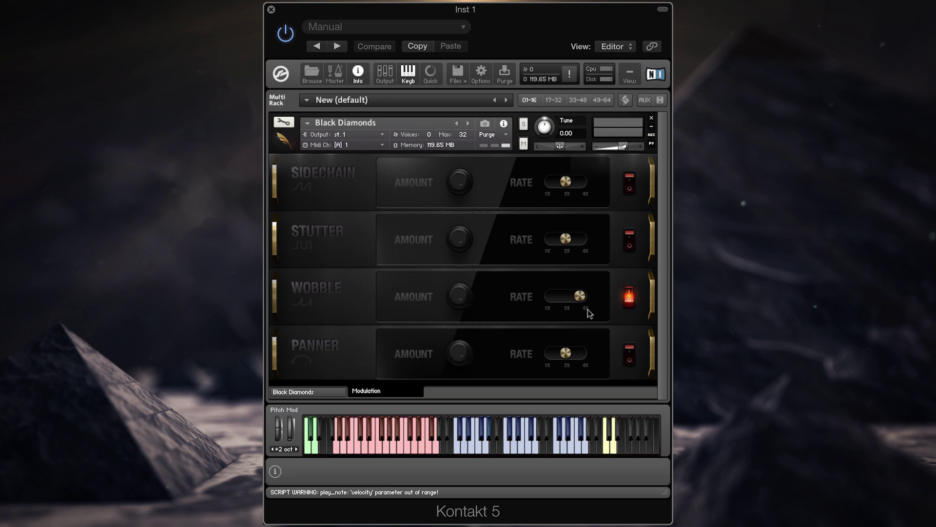
left_click(629, 302)
left_click(630, 354)
left_click_drag(566, 354, 528, 361)
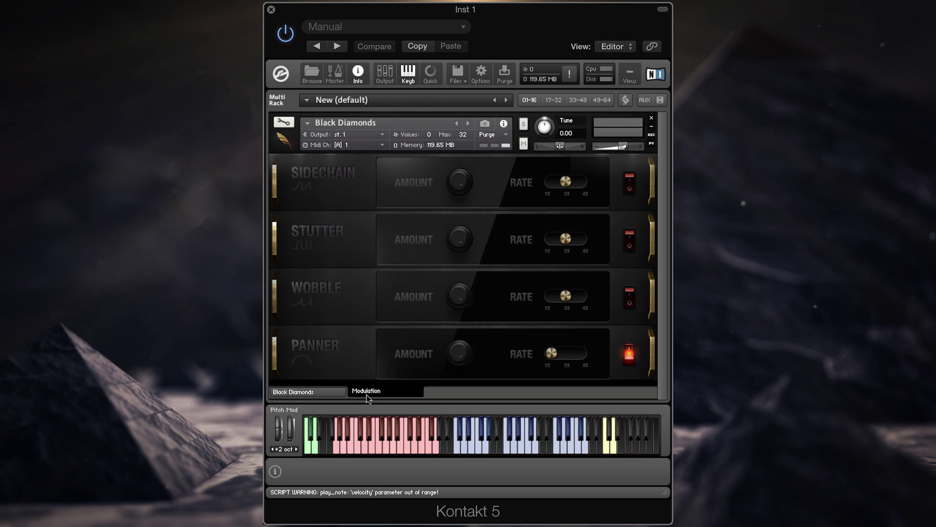
left_click(629, 360)
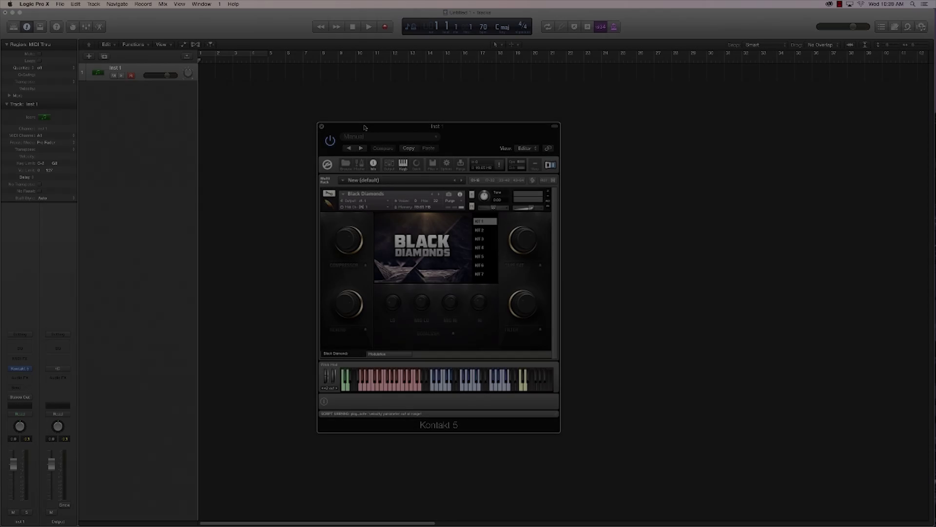
- Set the cycle range from bar 1 to bar 5 and move the Kontakt window clear of the start of the track
left_click_drag(365, 128, 246, 151)
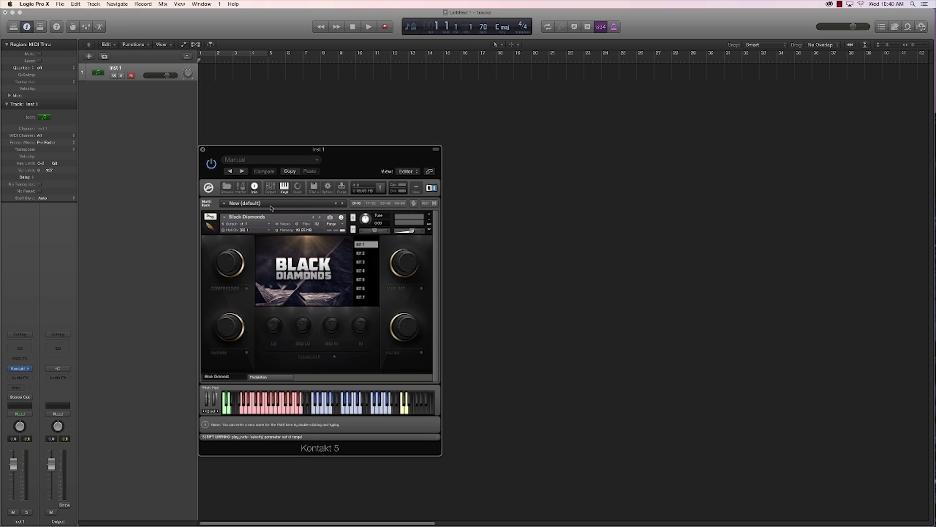
left_click_drag(343, 165, 418, 167)
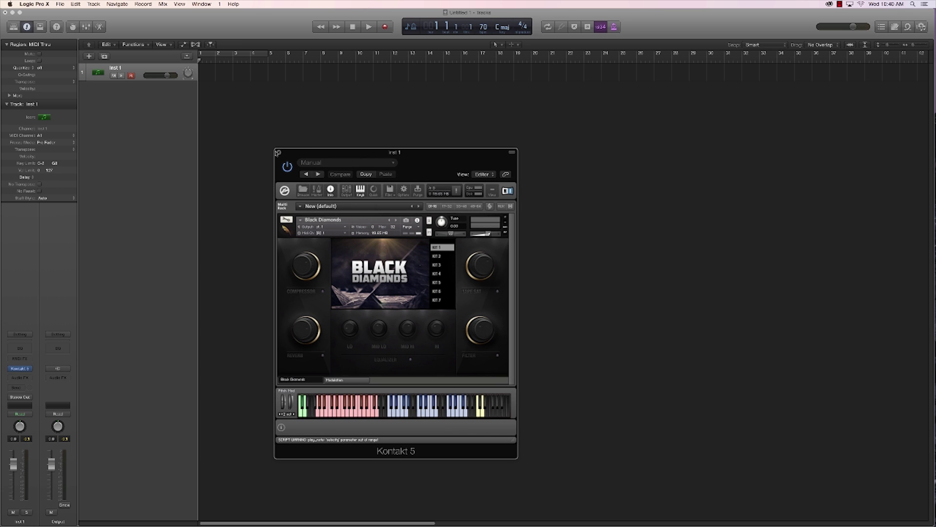
left_click(240, 58)
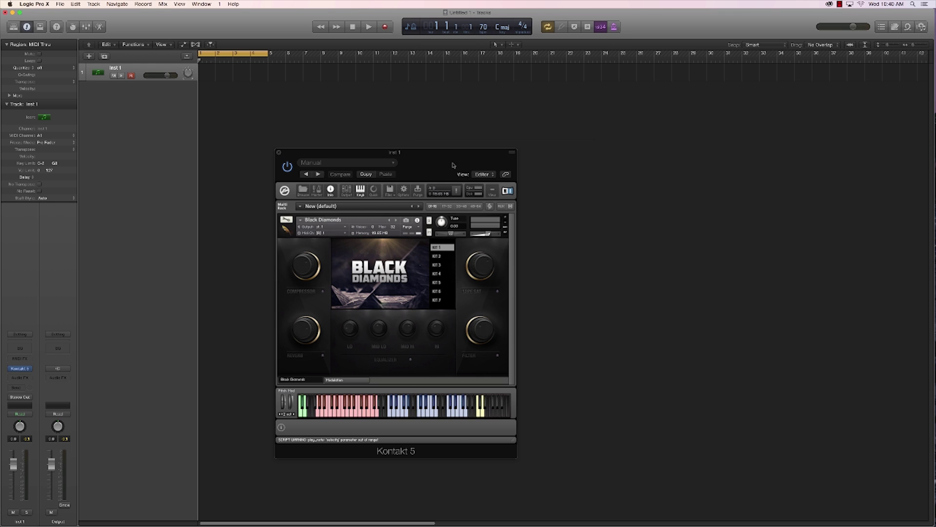
left_click_drag(440, 168, 602, 161)
- Select KIT 4 and record a two-bar MIDI region on the Inst 1 track
left_click(606, 269)
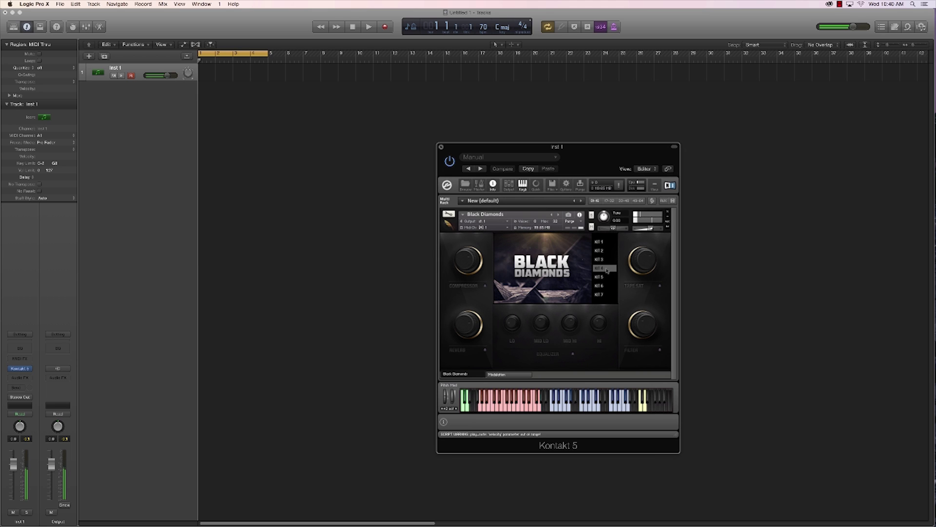
left_click(384, 28)
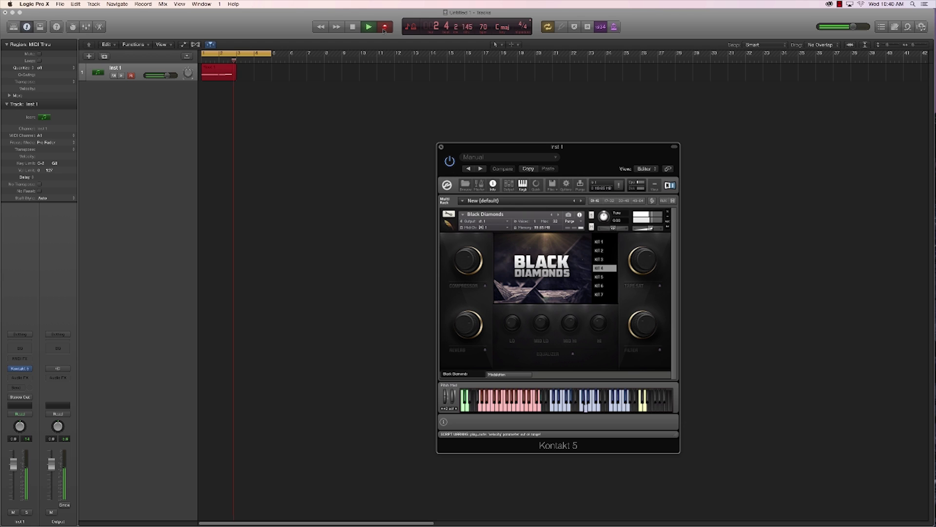
key("space")
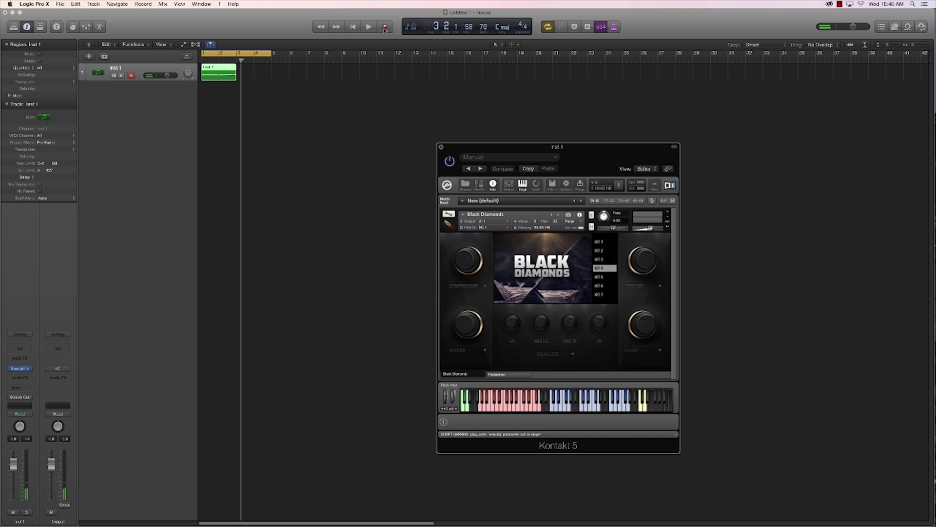
- Open the recorded region in the Piano Roll, close the Kontakt window and quantize the notes to 1/16 Note
double_click(217, 79)
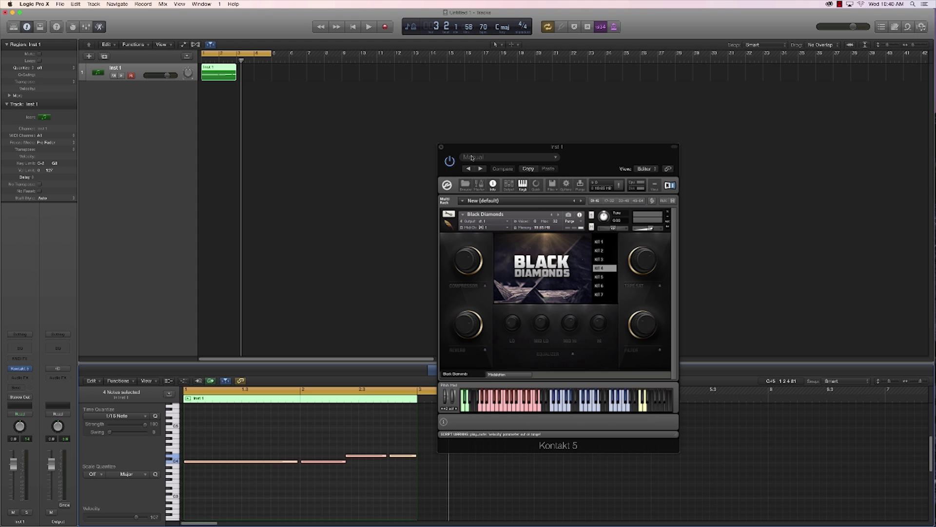
left_click(441, 146)
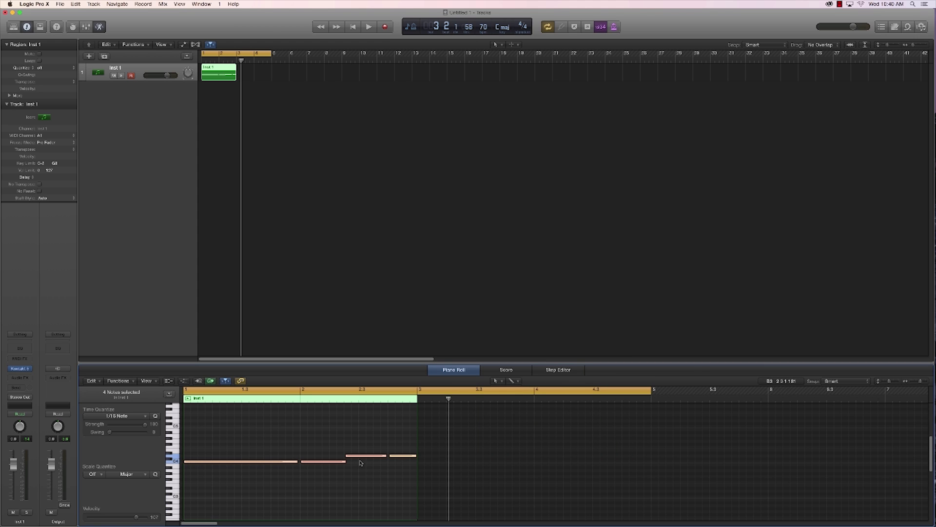
left_click(126, 415)
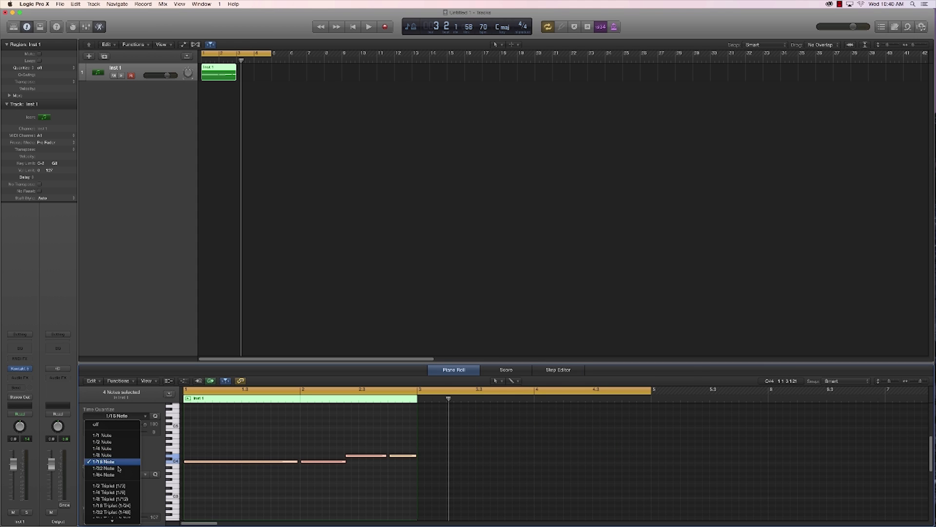
left_click(117, 461)
- Duplicate the Inst 1 region to bar 3 and play the sequence from the start
left_click_drag(219, 77, 254, 77)
left_click(259, 169)
key("Return")
key("space")
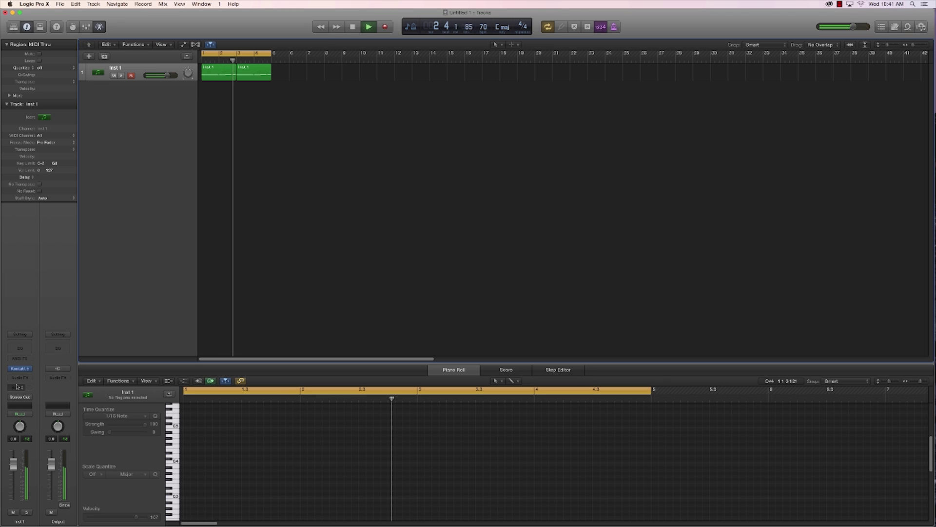
key("space")
- Adjust the note lengths in the first Inst 1 region so the four notes run end to end up to bar 3
key("Right")
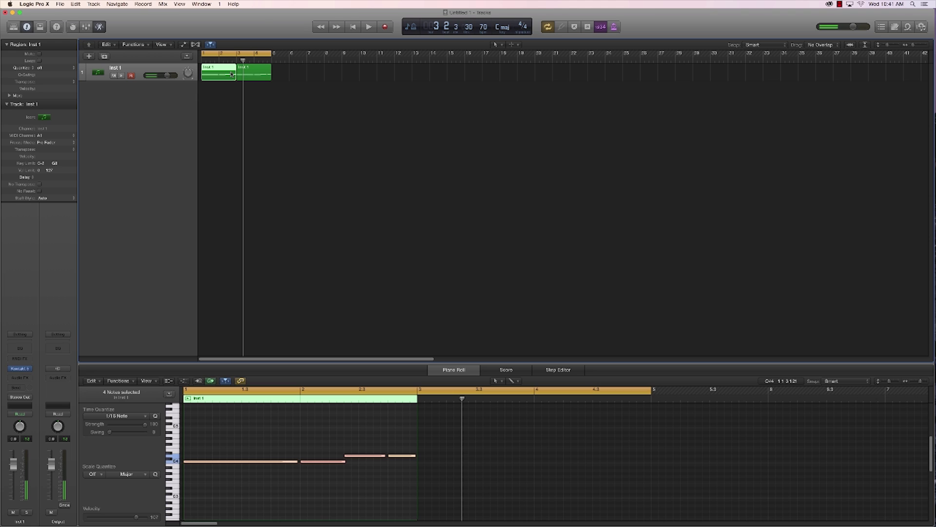
left_click(317, 475)
left_click_drag(350, 434, 323, 477)
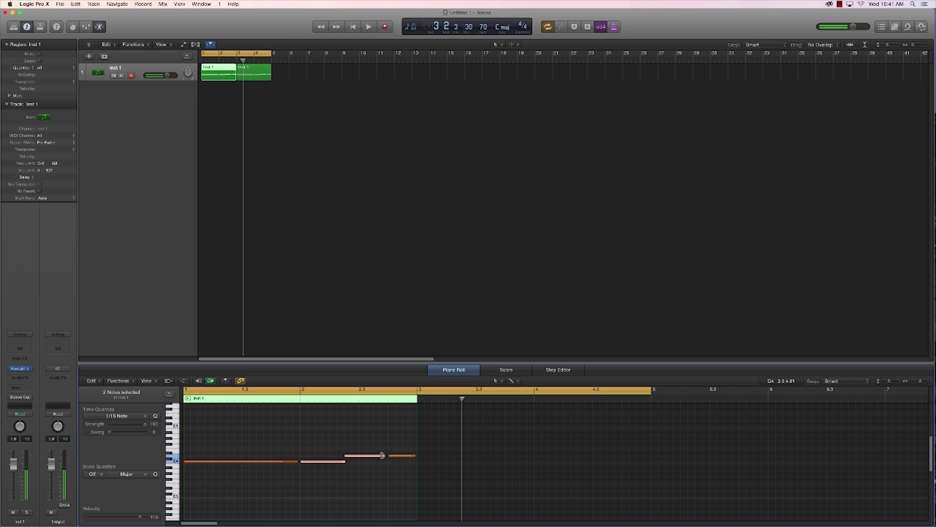
left_click_drag(385, 456, 387, 458)
left_click_drag(296, 461, 299, 461)
left_click_drag(416, 456, 417, 457)
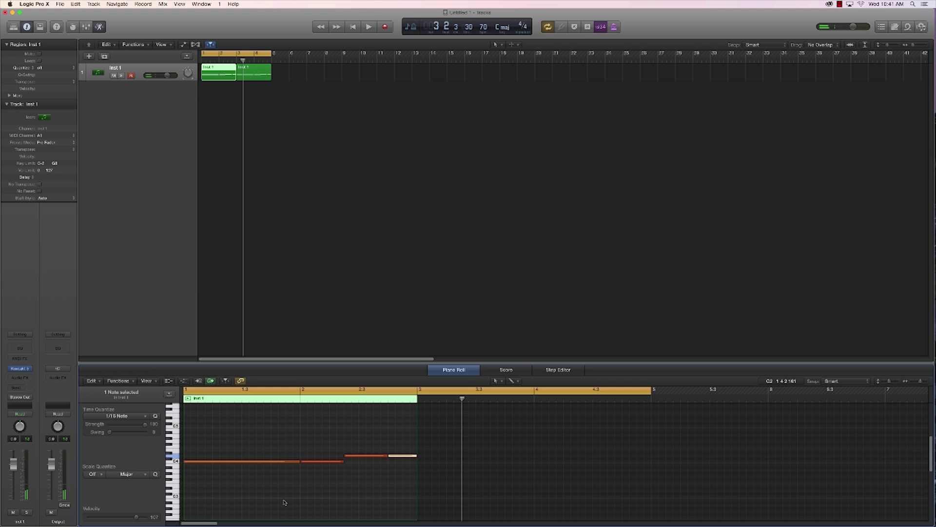
- Play the edited region from the start, check the kit in the Kontakt window, then stop playback and close the window
key("Return")
key("space")
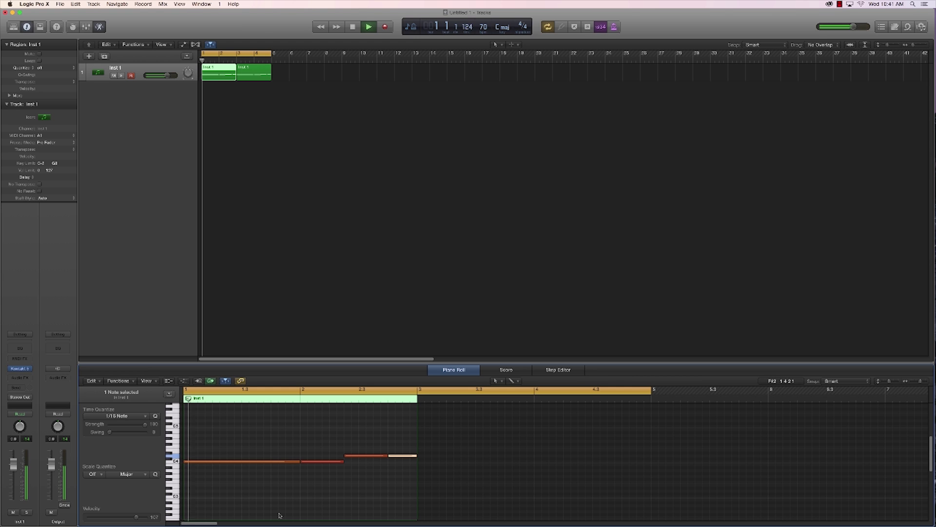
left_click(17, 369)
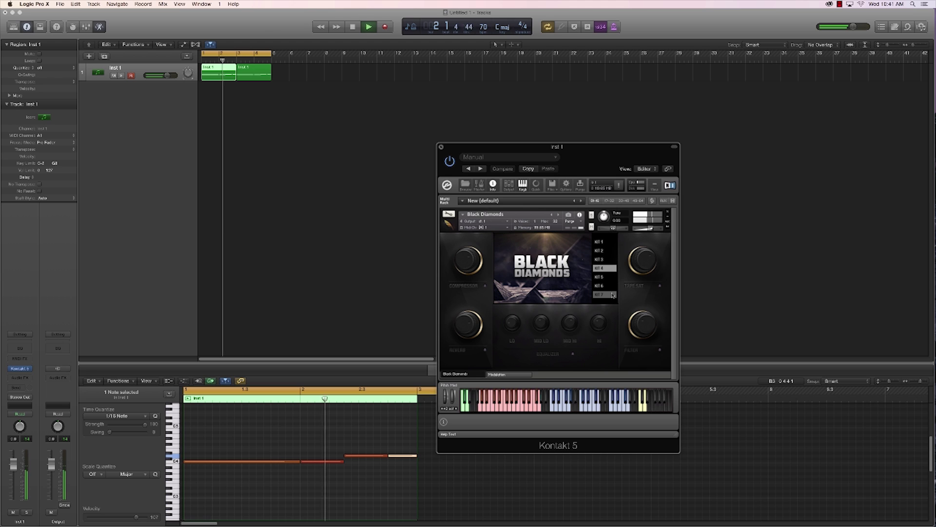
key("space")
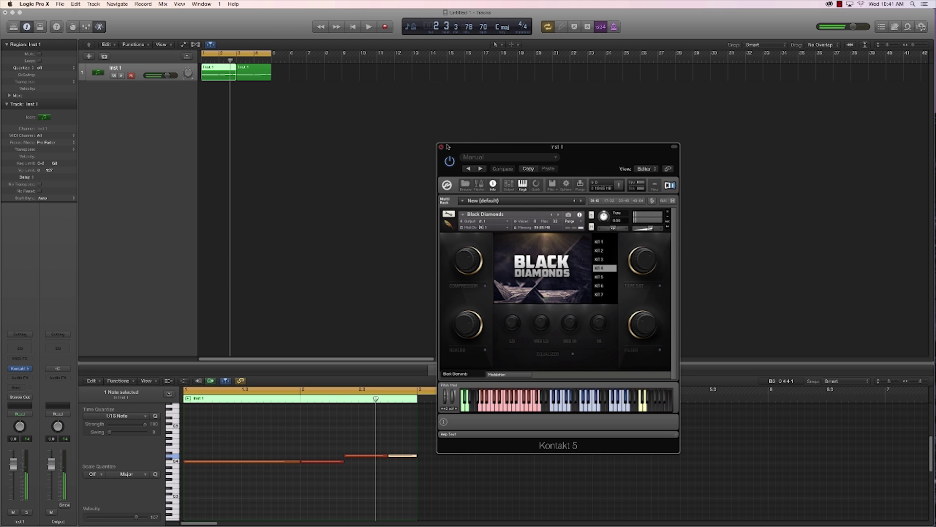
key("super+w")
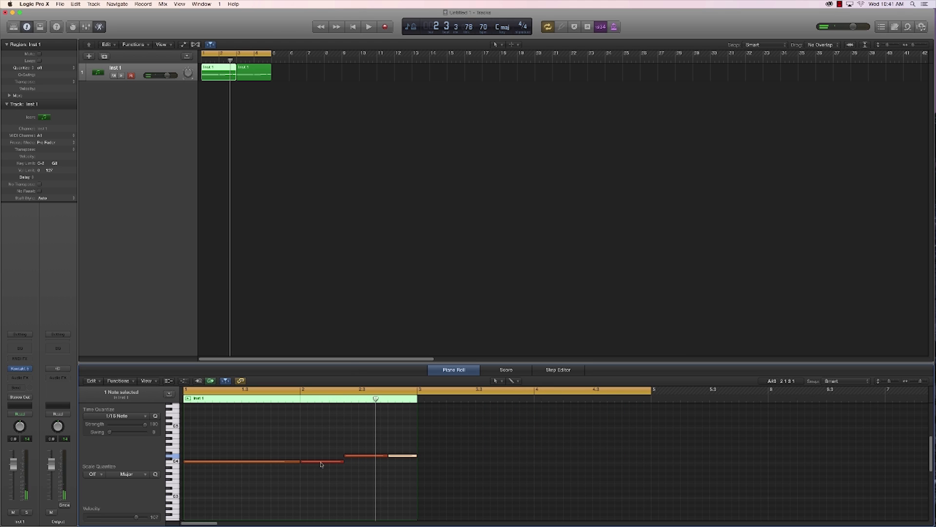
- Lower the last two notes of the first region to C4 and replace the region at bar 3 with a copy of it
left_click_drag(322, 441, 414, 488)
left_click(354, 482)
left_click_drag(415, 450, 361, 464)
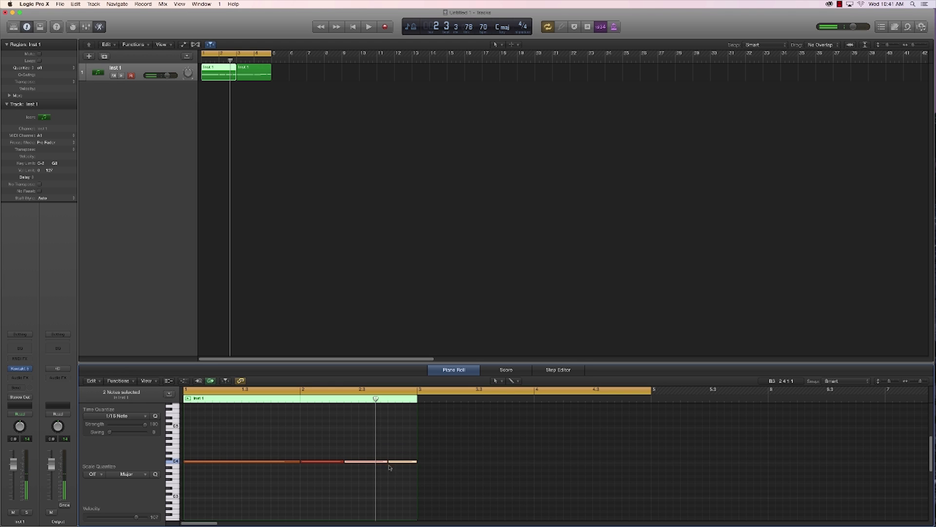
left_click(246, 76)
left_click_drag(211, 73, 247, 76)
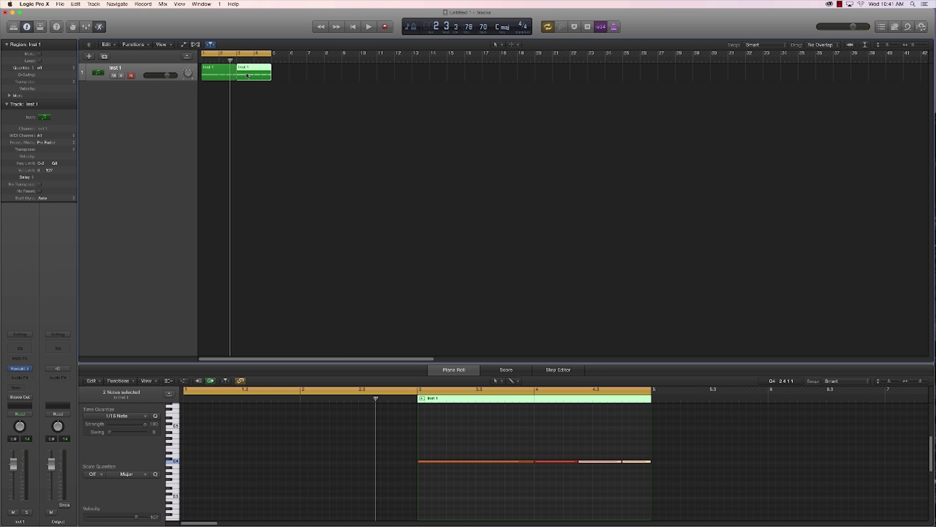
- Play the two Inst 1 regions from the start, bring up the Kontakt window and stop playback
left_click(272, 98)
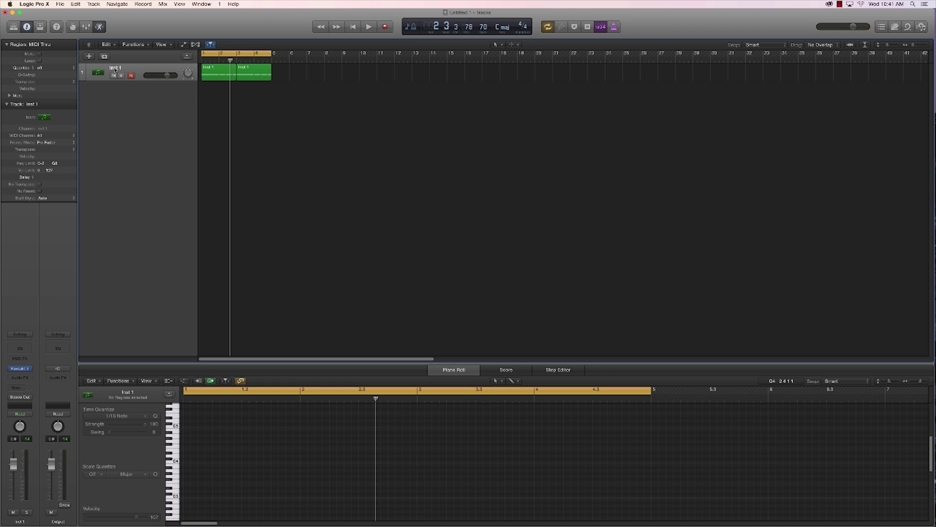
key("Return")
key("space")
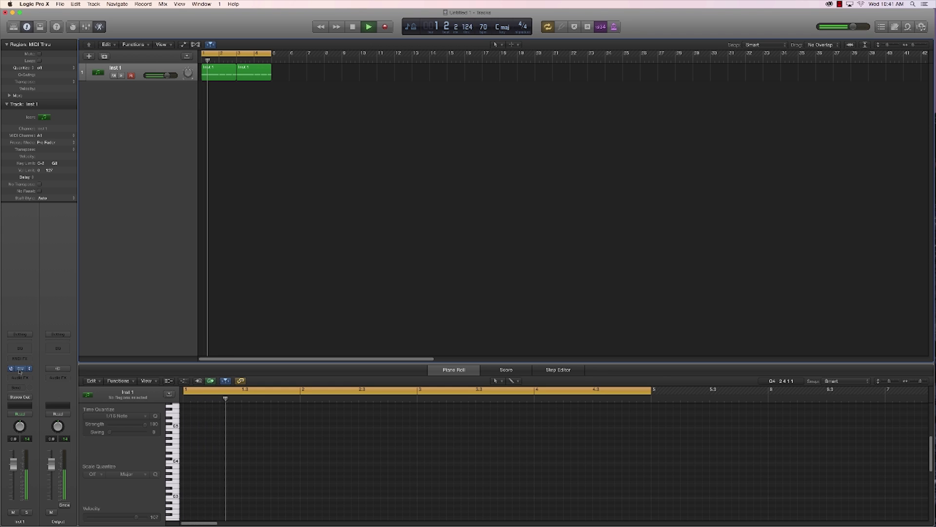
key("v")
key("space")
- Turn on Reverb, Equalizer and Filter for Kit 4 in Black Diamonds, audition the sequence and hide the plug-in window
left_click_drag(590, 150, 537, 137)
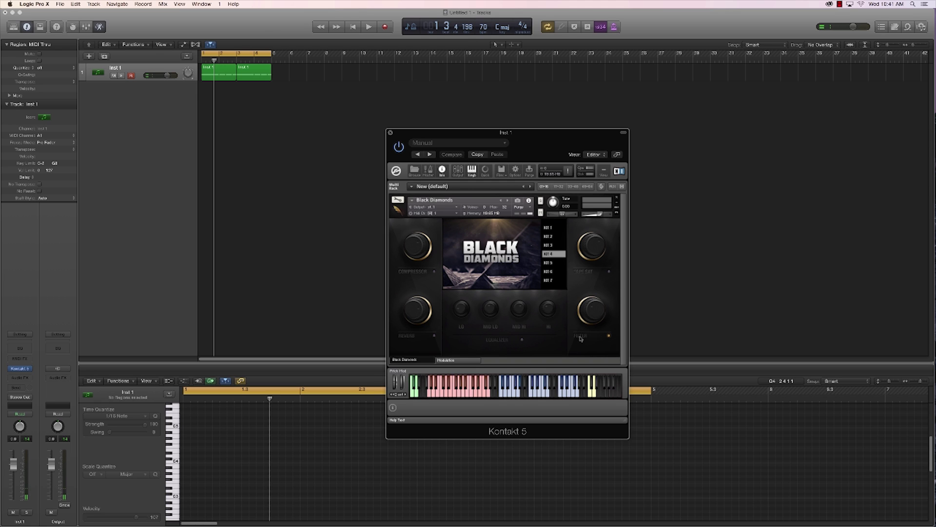
key("space")
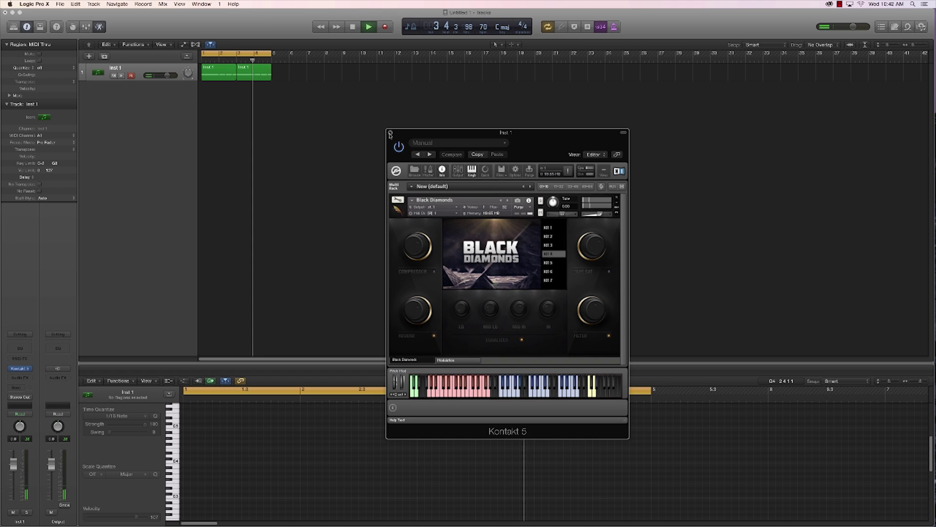
key("space")
key("v")
- Duplicate the Inst 1 track with its settings and switch the copy's Black Diamonds to Kit 5 with the effects off
left_click(104, 56)
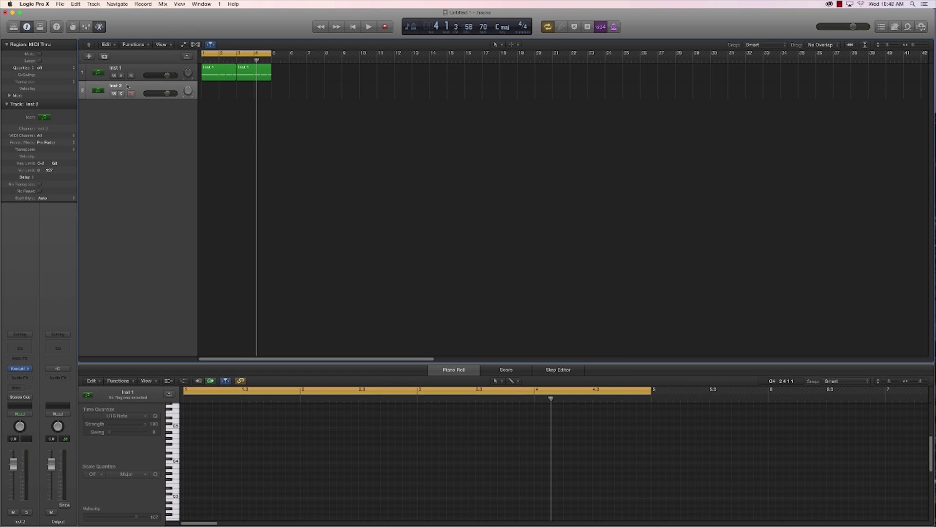
left_click(20, 368)
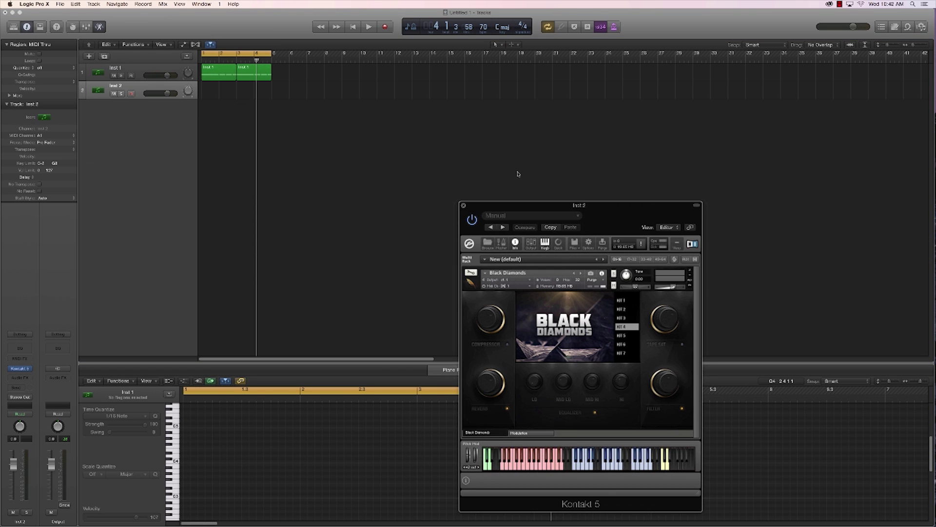
left_click(521, 278)
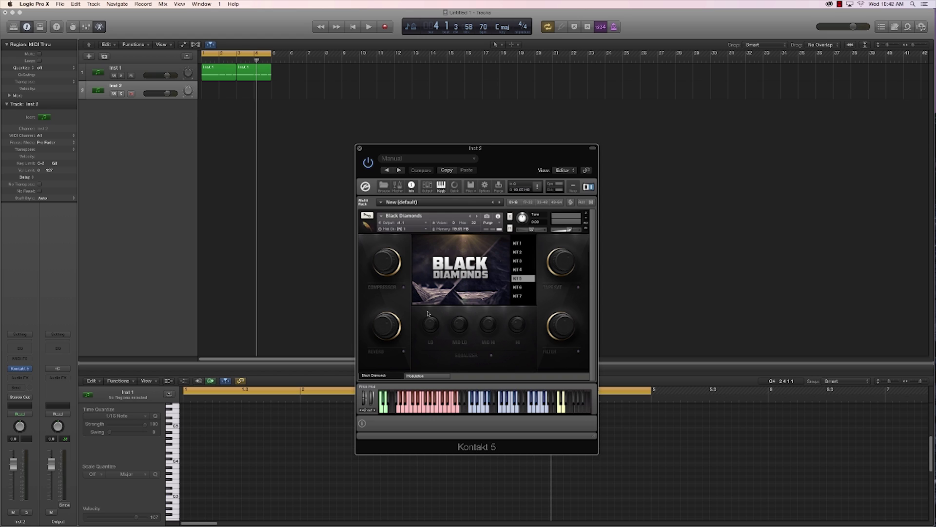
left_click(359, 148)
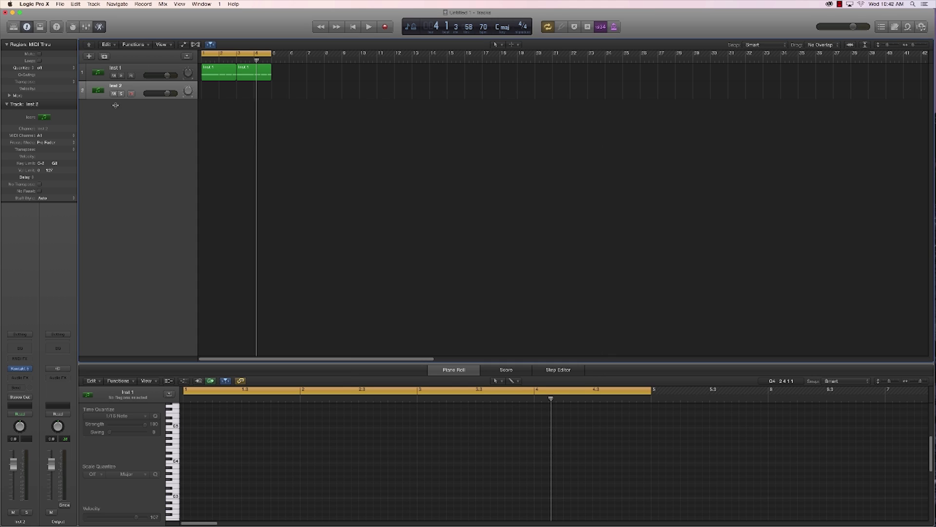
- Record one held note on the Inst 2 track from bar 1 into bar 3
left_click(384, 28)
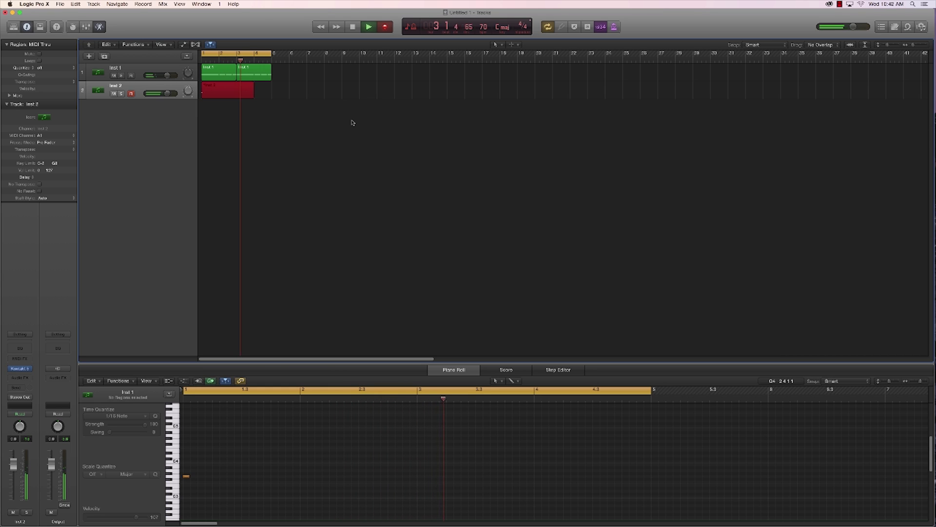
key("space")
- Quantize the Inst 2 note to 1/16 Note, end it and its region at bar 3, and copy the region to bar 3
left_click(258, 476)
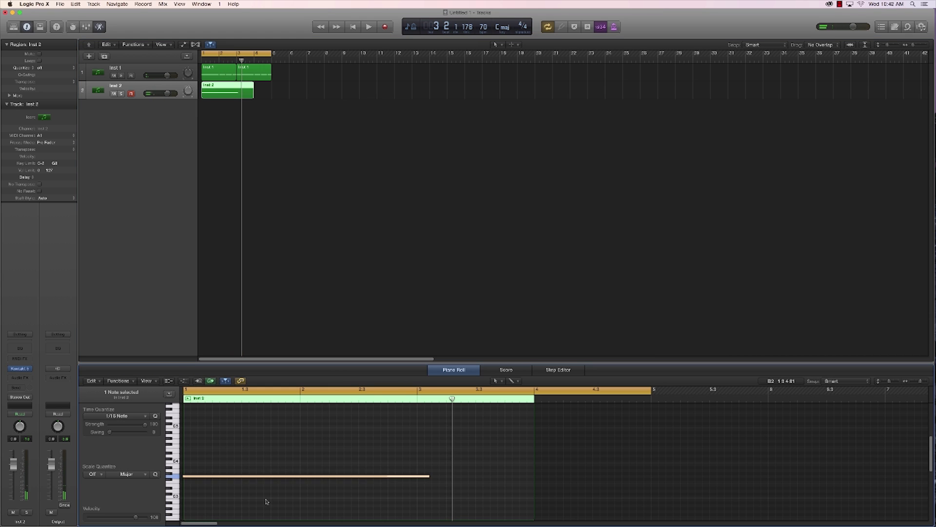
left_click(126, 416)
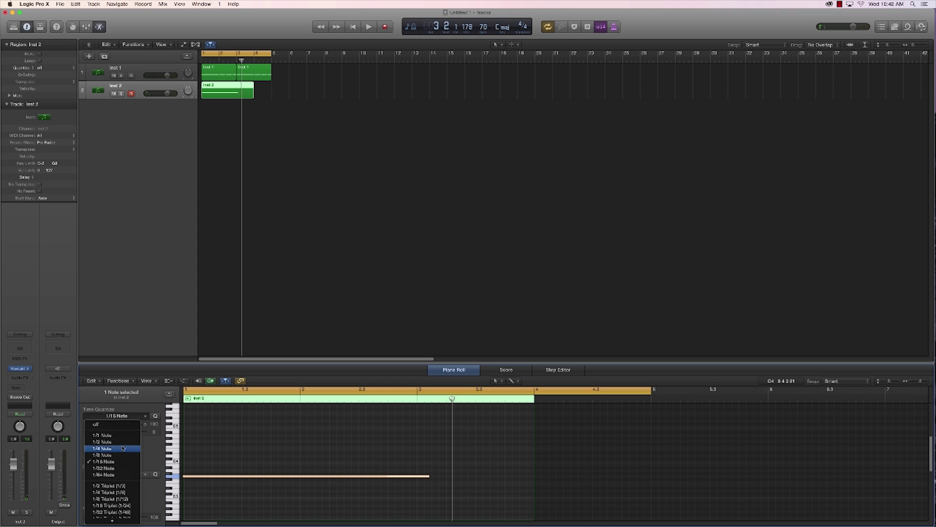
left_click(404, 484)
left_click_drag(428, 476, 415, 441)
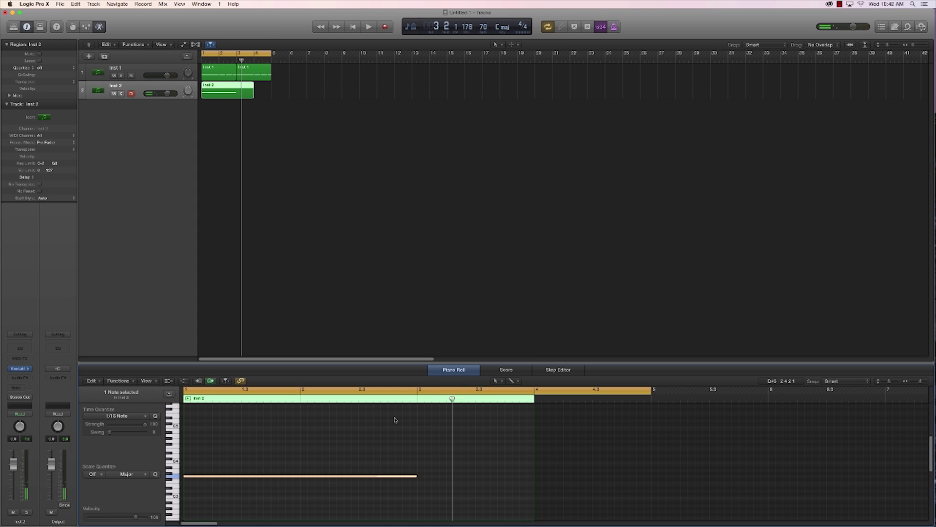
mouse_move(253, 88)
left_mouse_down()
mouse_move(237, 90)
mouse_move(254, 91)
left_mouse_up()
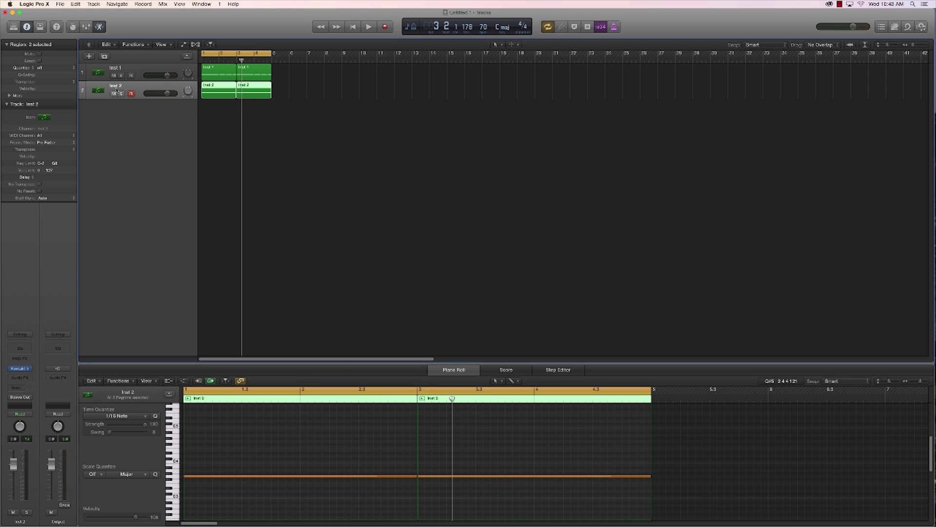
- Rename the first track Chord 1 and the second track HH
double_click(113, 70)
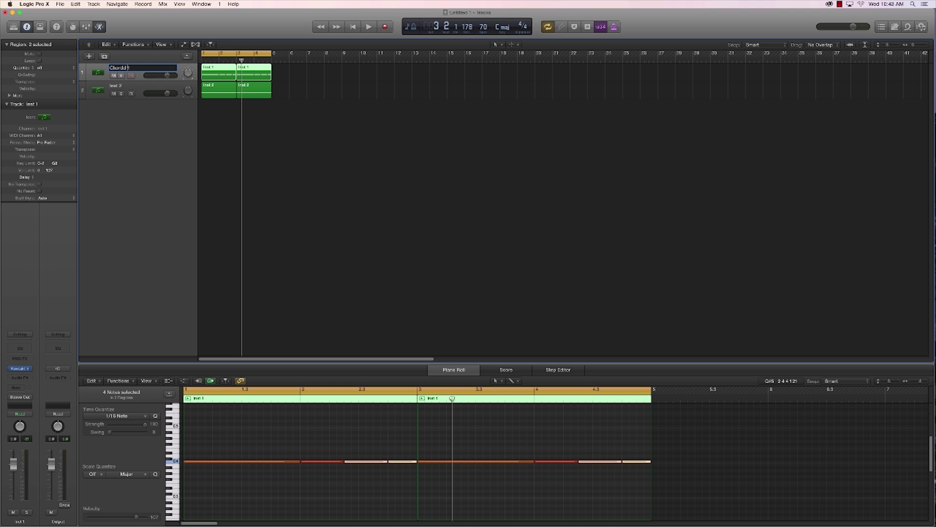
type("Chord 1")
key("Return")
double_click(115, 85)
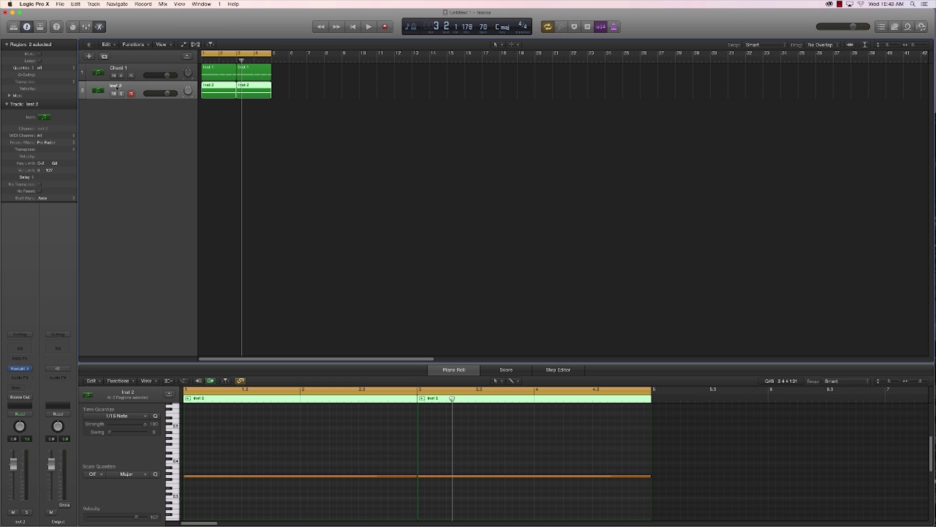
key("Return")
left_click(264, 124)
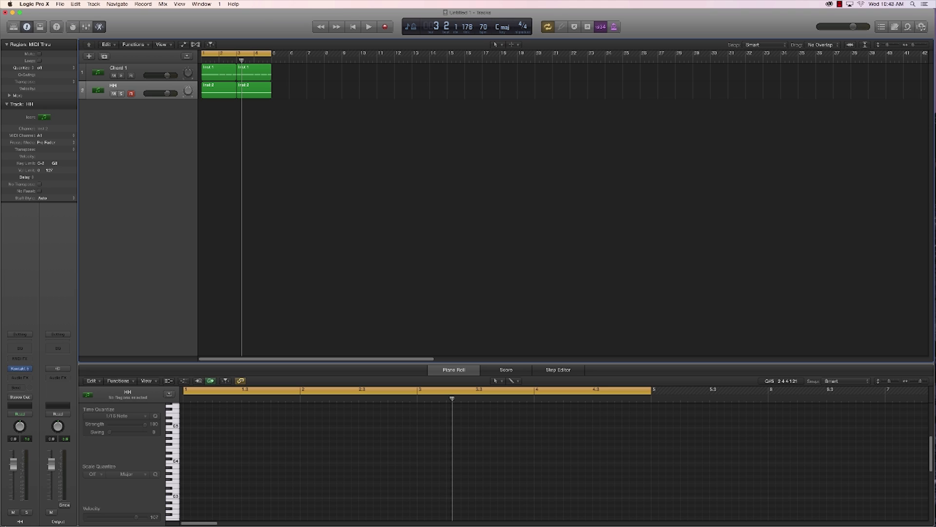
- Lower the HH track's volume and play the sequence
left_click_drag(13, 465, 13, 479)
key("space")
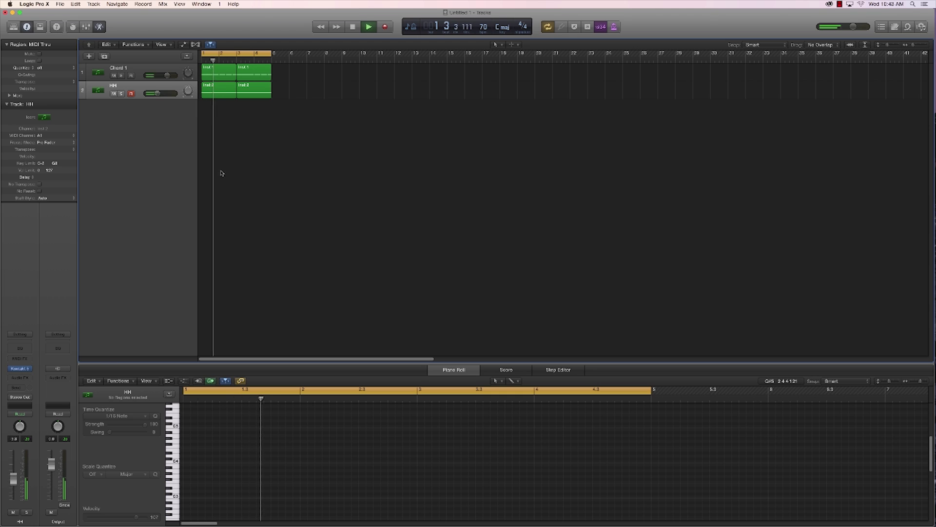
- Duplicate the HH track with its settings, stop playback and name the new track Chords
key("alt+super+s")
key("space")
double_click(117, 104)
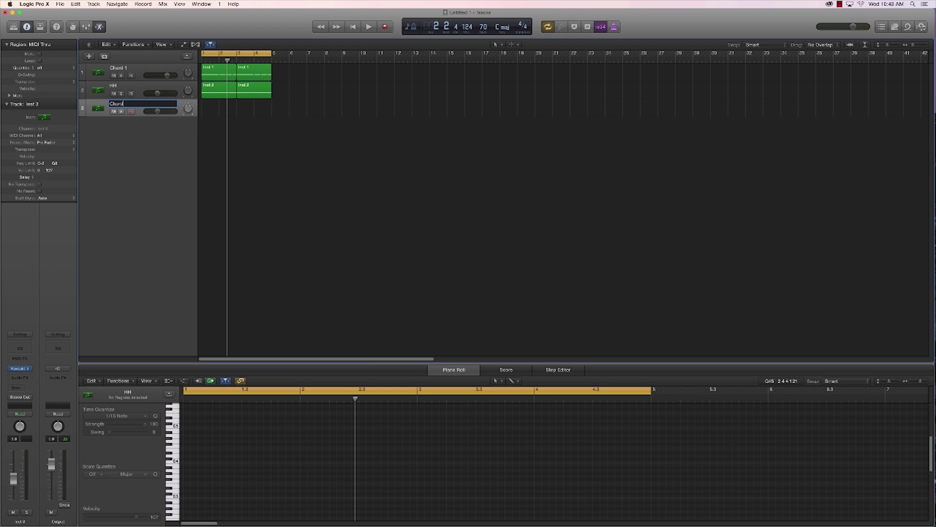
key("Return")
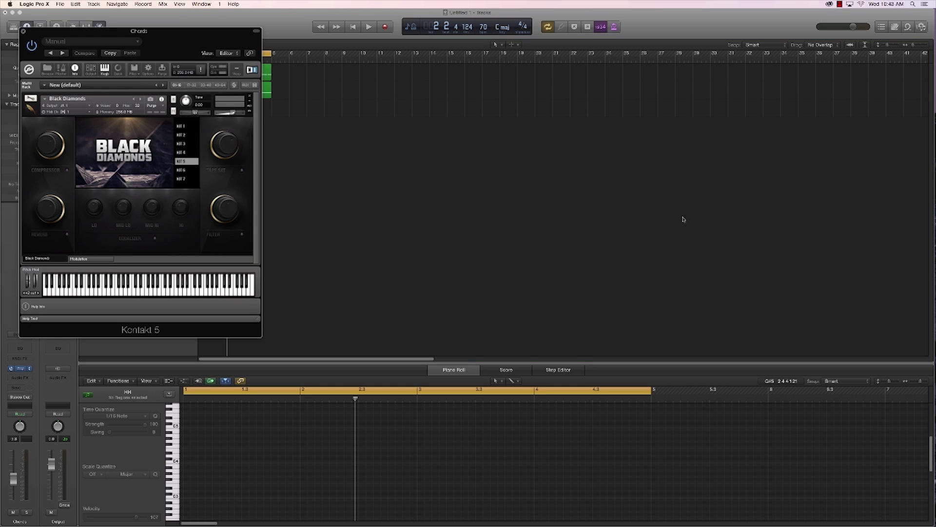
- Switch the Chords track's Black Diamonds instrument to Kit 1 and position its window clear of the tracks
left_click_drag(165, 42, 539, 160)
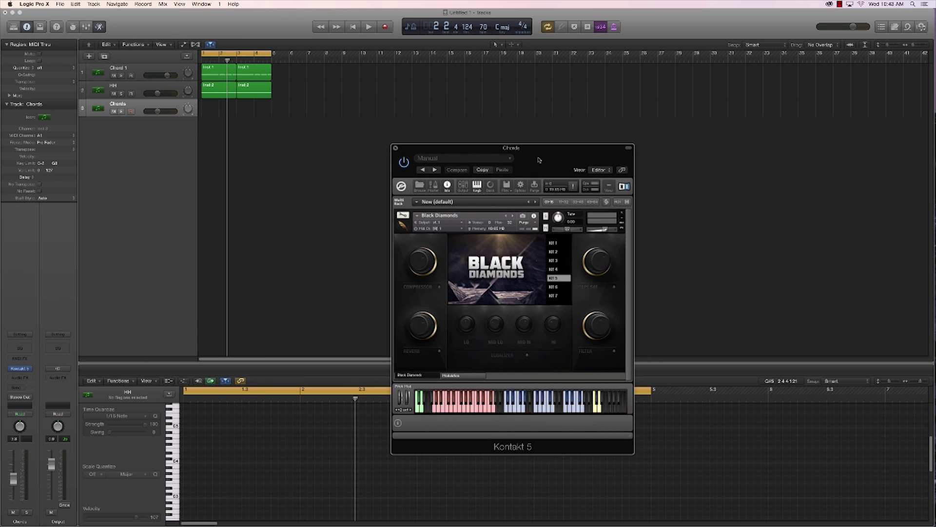
left_click(557, 242)
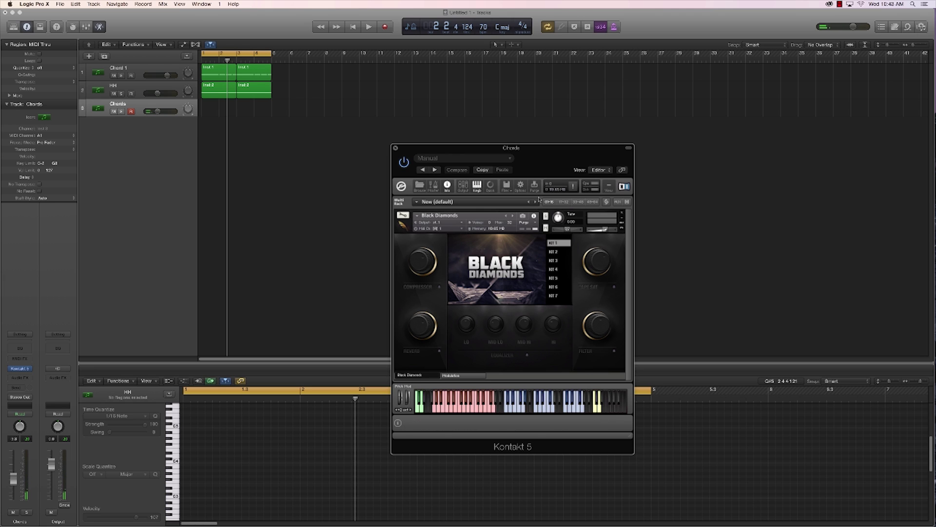
left_click_drag(536, 154, 477, 154)
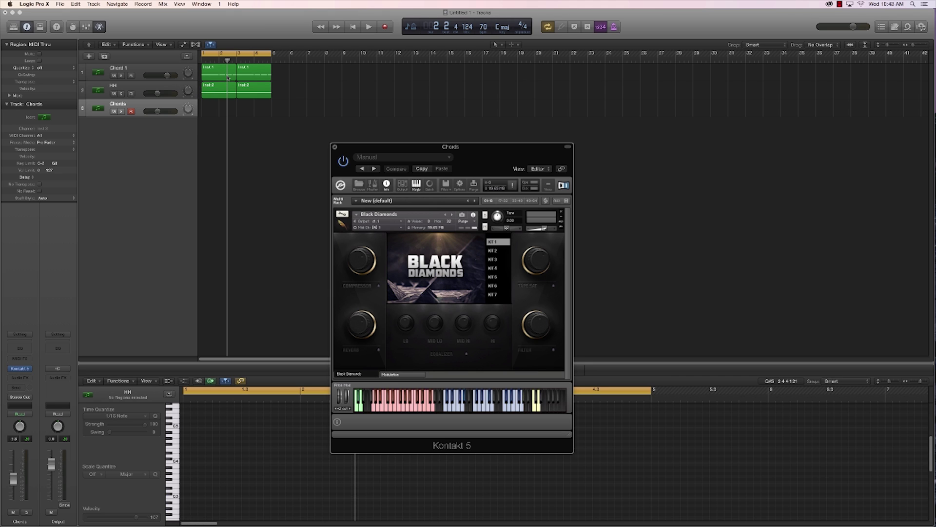
- Set the Chords instrument's Tune to 2.00 while the loop plays, stop playback and close the Kontakt window
key("space")
left_click_drag(497, 218, 497, 205)
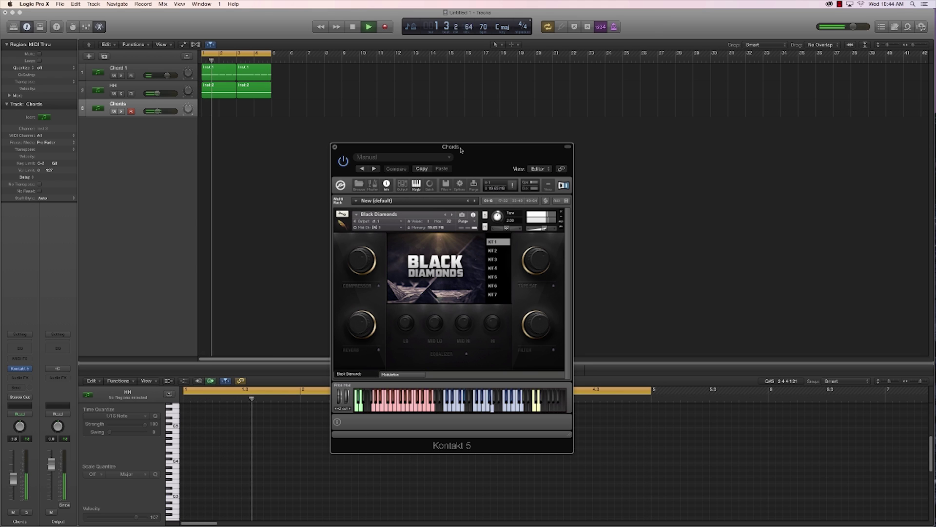
key("space")
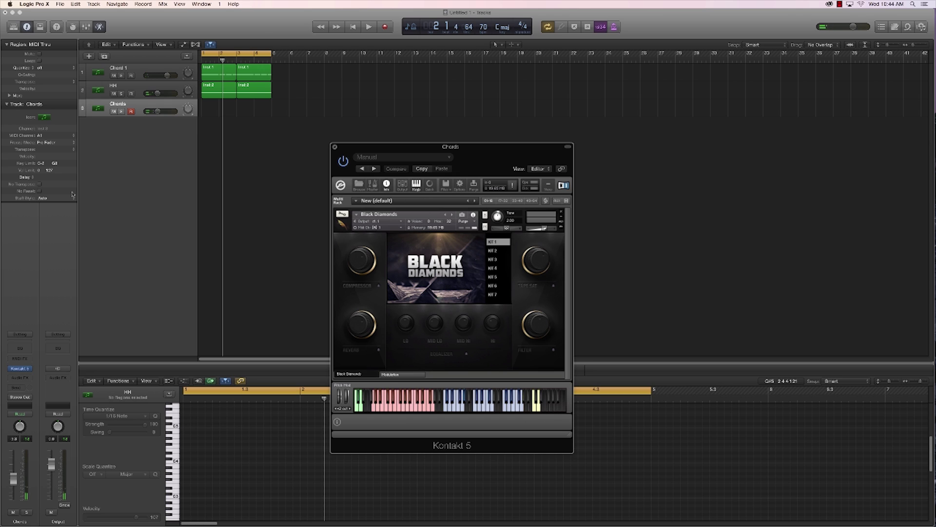
left_click(335, 147)
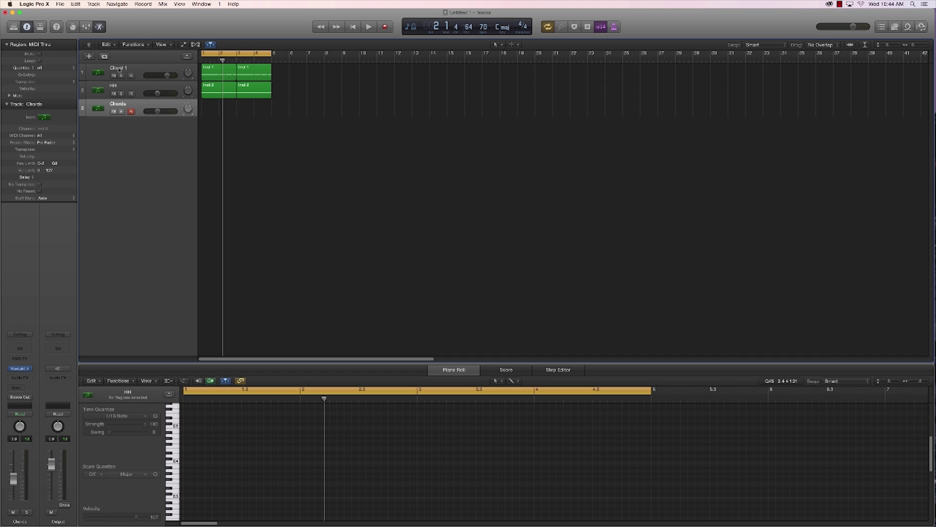
- Record four notes on the Chords track over bars 1 and 2 and show them together with the first Inst 1 region's notes
left_click(384, 28)
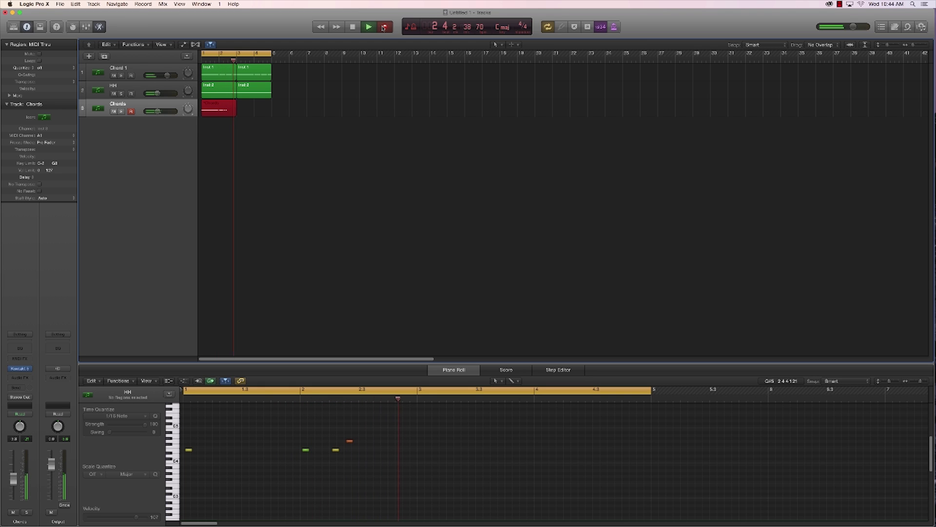
key("space")
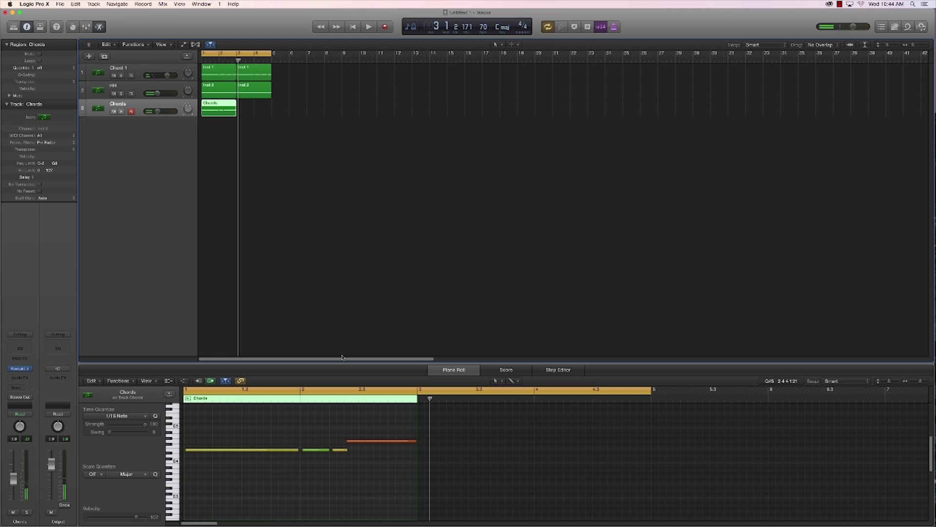
left_click(222, 76, "shift")
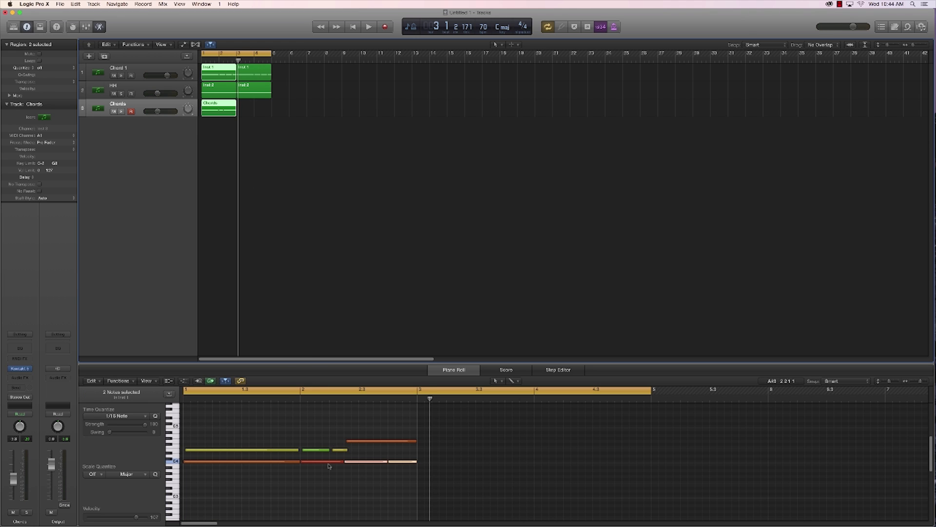
left_click(366, 483)
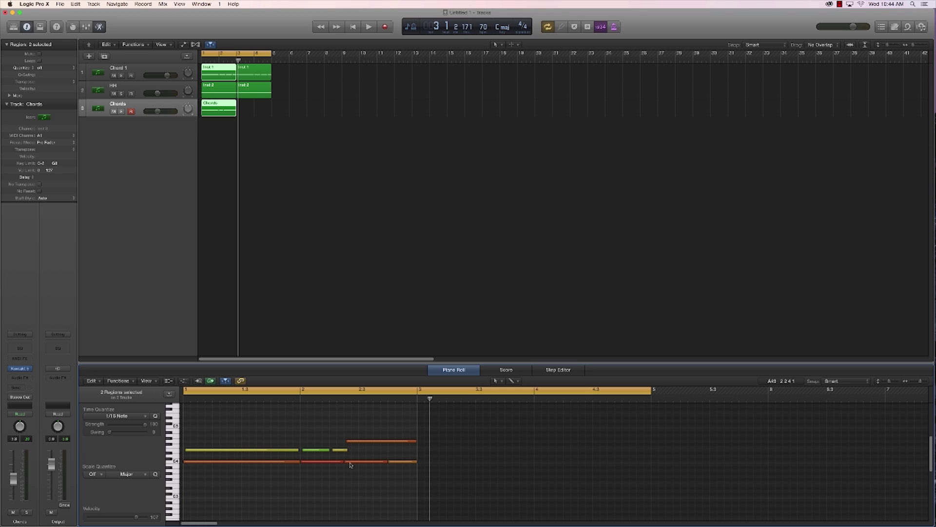
- Align the starts of the third and fourth Chords notes with the matching Inst 1 notes, placing the fourth at 2 4 1 1
left_click(339, 450)
left_click_drag(338, 451, 390, 442)
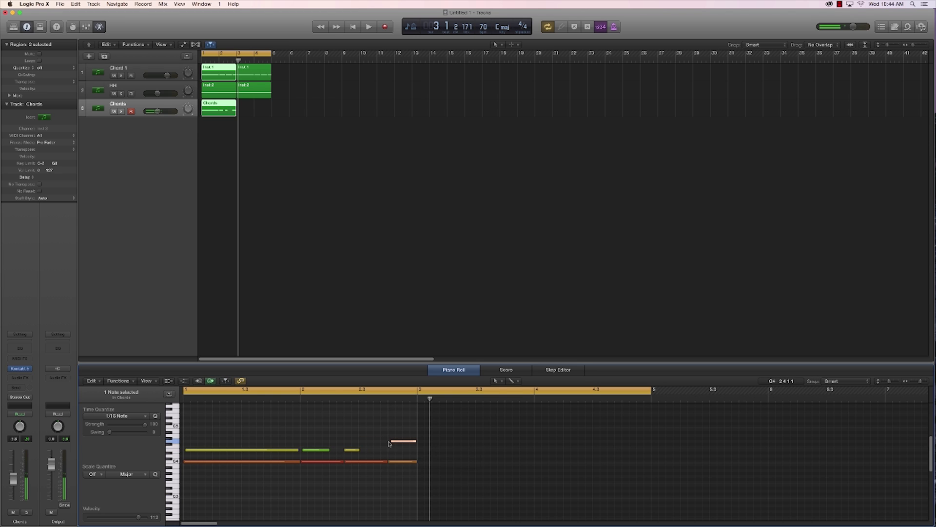
left_click(390, 442)
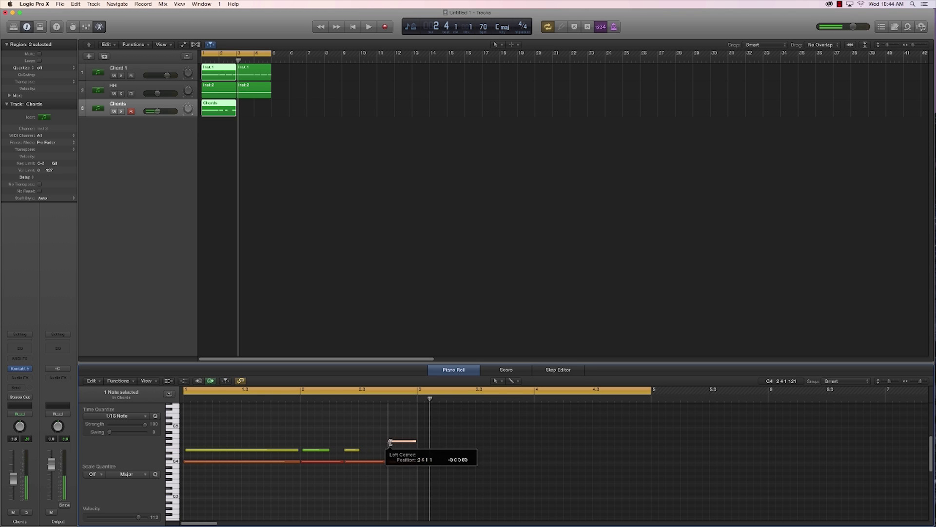
- Lengthen the first three Chords notes so each one runs up to the start of the following note
left_click_drag(313, 439, 354, 452)
left_click(357, 450)
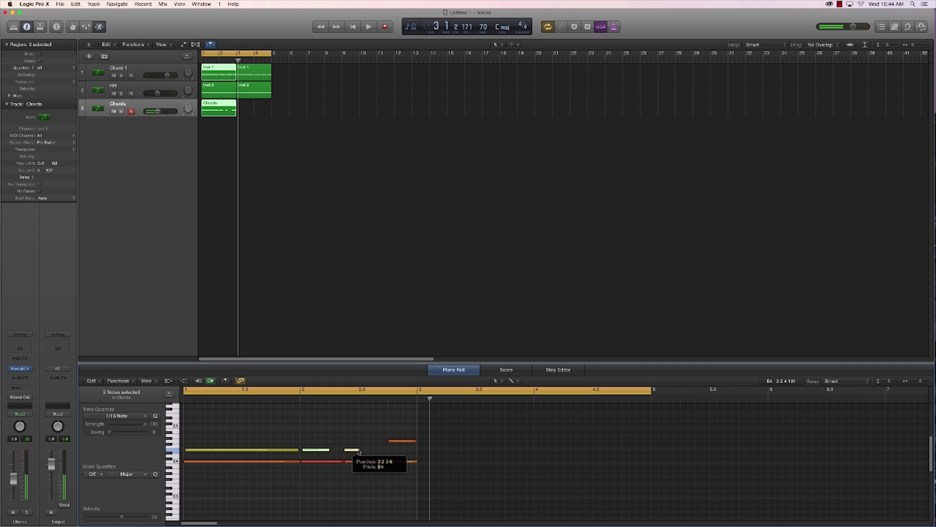
left_click_drag(361, 451, 386, 458)
left_click(409, 441)
left_click_drag(296, 451, 300, 450)
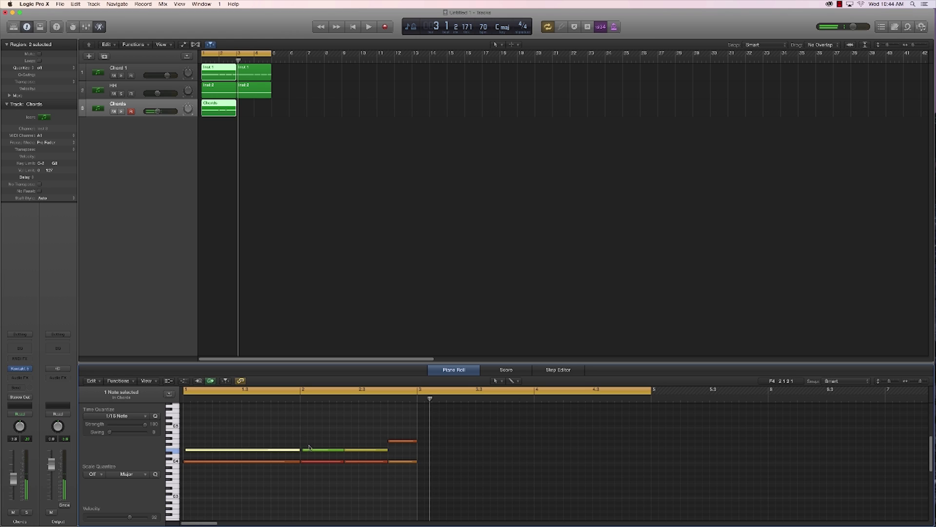
- Quantize all four Chords notes to 1/16 Note and adjust the note ends so they join without gaps
left_click_drag(237, 414, 415, 458)
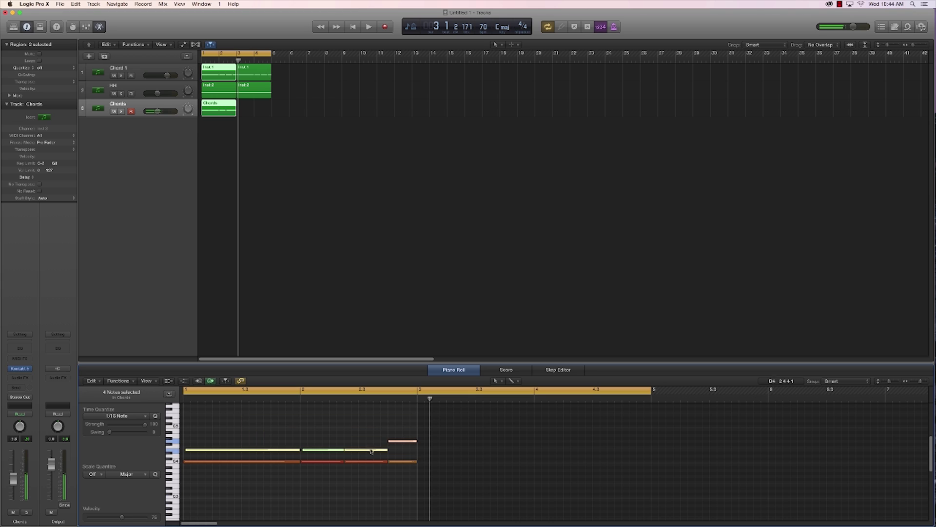
left_click(122, 418)
left_click(113, 465)
left_click(271, 439)
left_click_drag(298, 449, 342, 451)
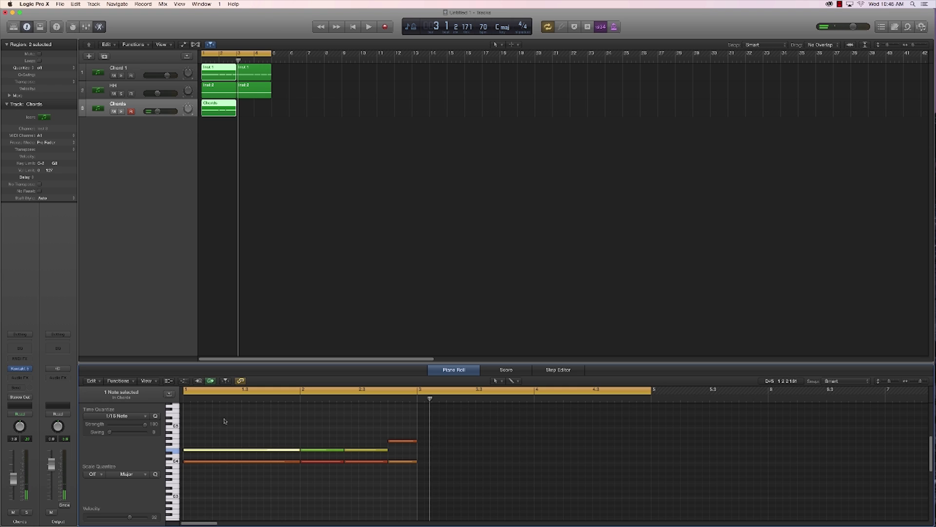
- Copy the Chords region to bar 3 so the part fills the four-bar loop, and play the loop
left_click(315, 217)
key("space")
left_click_drag(211, 108, 246, 112)
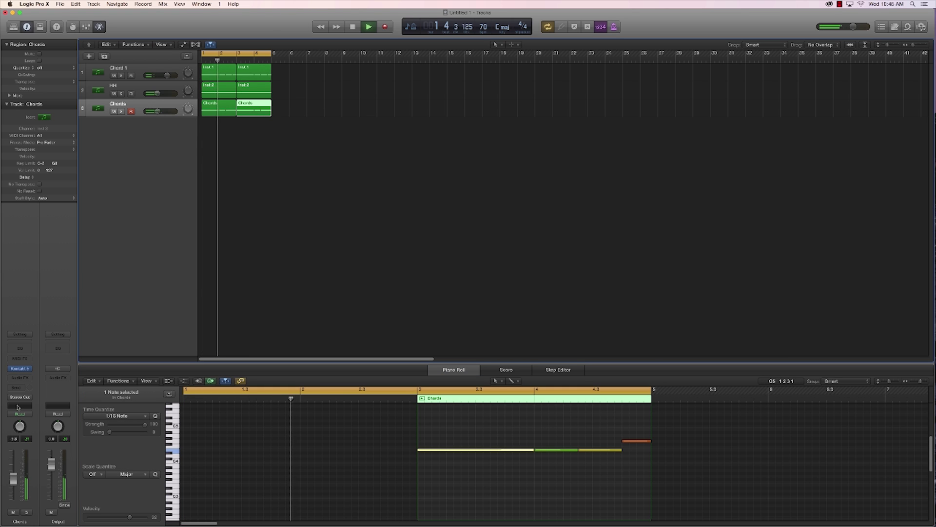
- Enable the Sidechain modulation effect in the Chords track's Kontakt instrument and listen to it in the loop
left_click(19, 369)
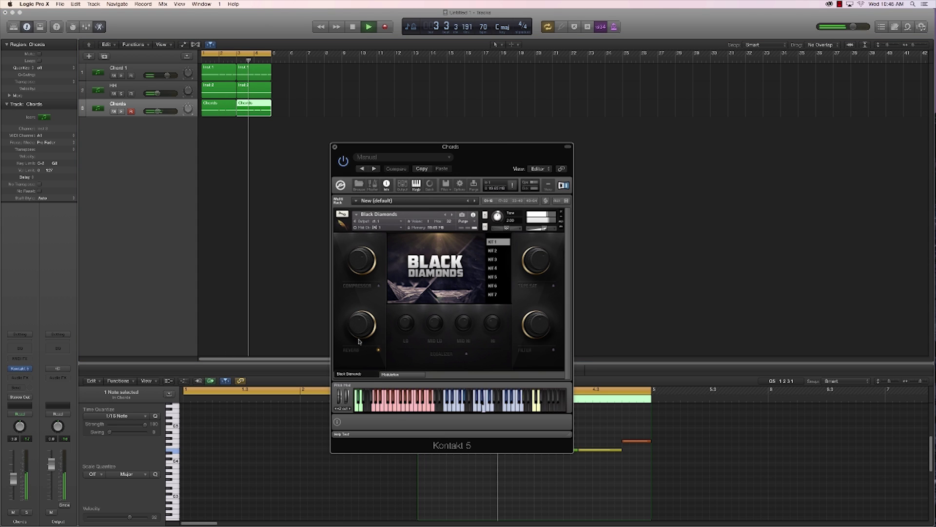
key("space")
left_click(392, 374)
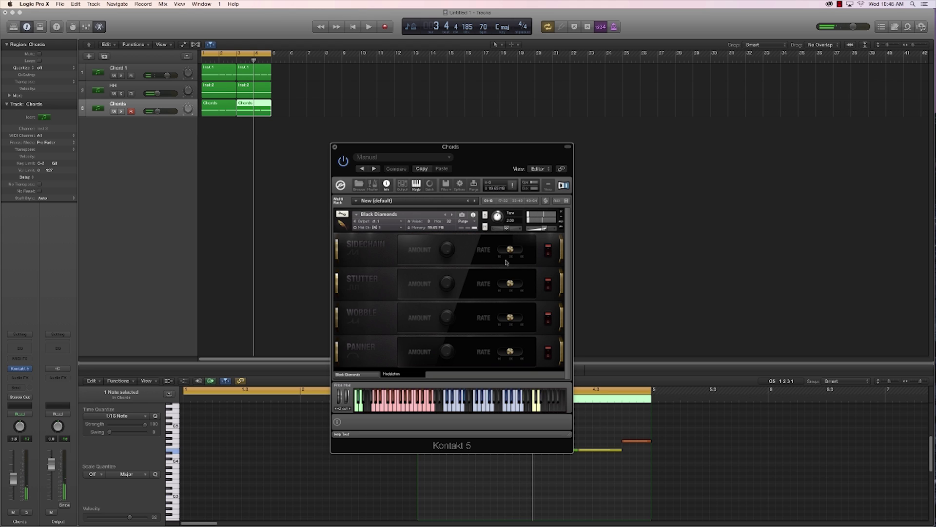
left_click(547, 250)
key("space")
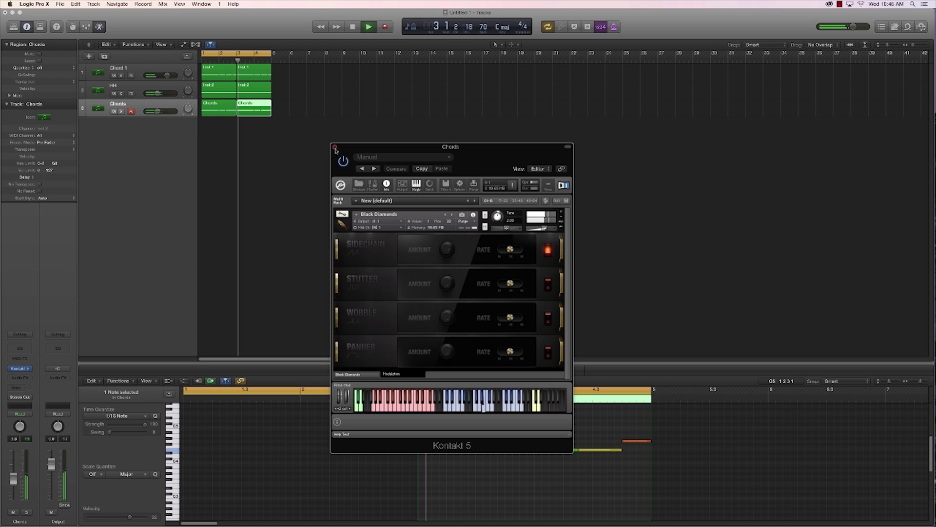
key("super+w")
- Stop playback and create a new track with the same Kontakt instrument, named Drums
left_click(224, 136)
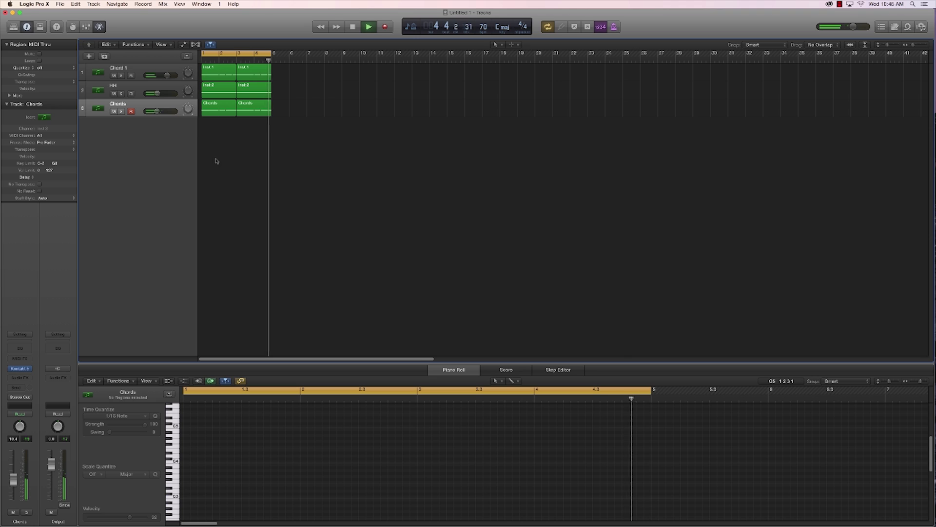
key("space")
left_click(104, 56)
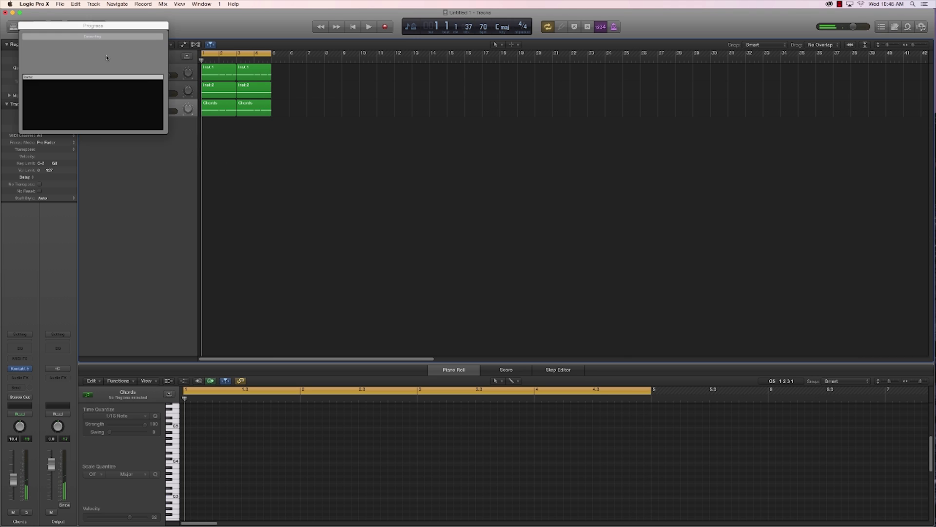
double_click(116, 122)
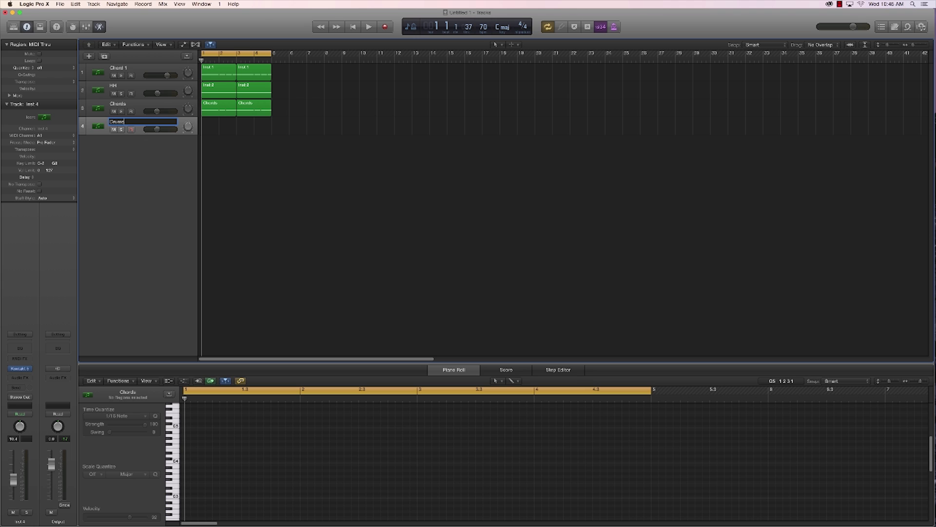
key("Return")
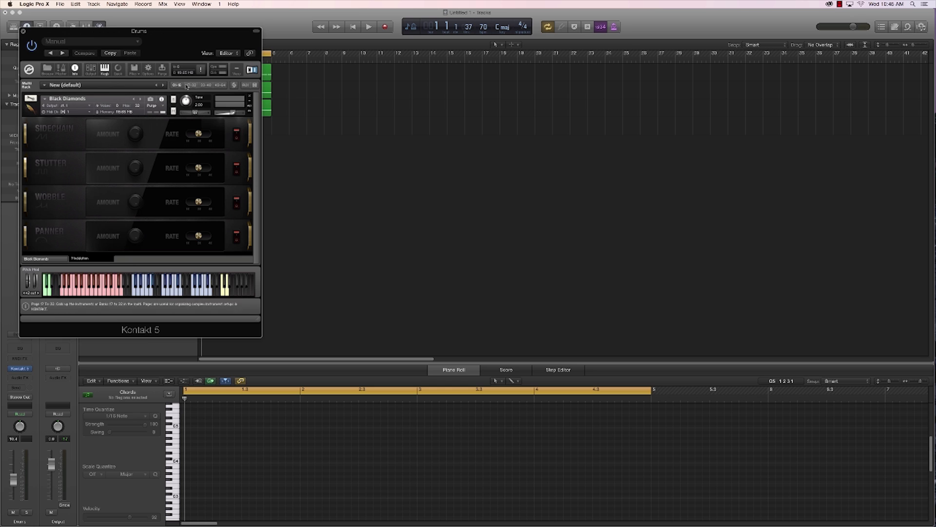
- Select Kit 7 in the Drums track's Black Diamonds instrument and raise the track's volume
left_click_drag(534, 188, 641, 180)
left_click(470, 396)
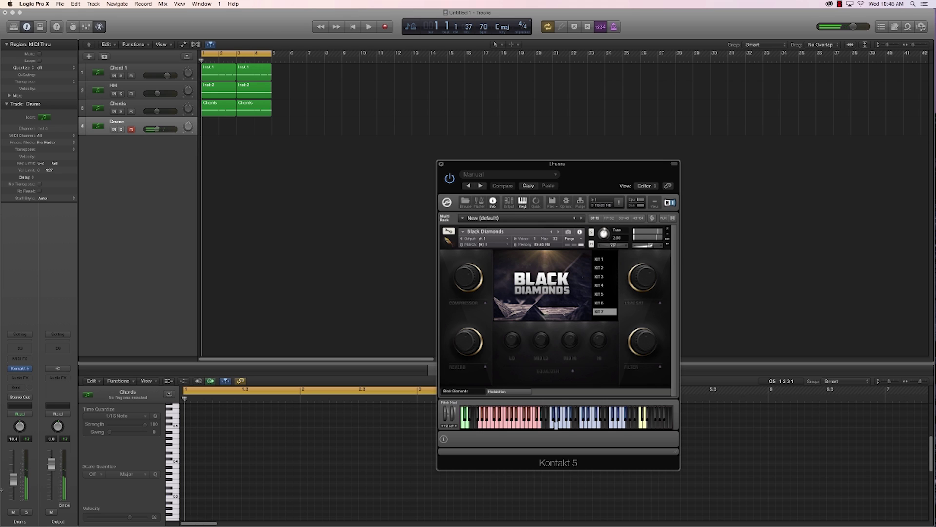
left_click_drag(13, 467, 14, 465)
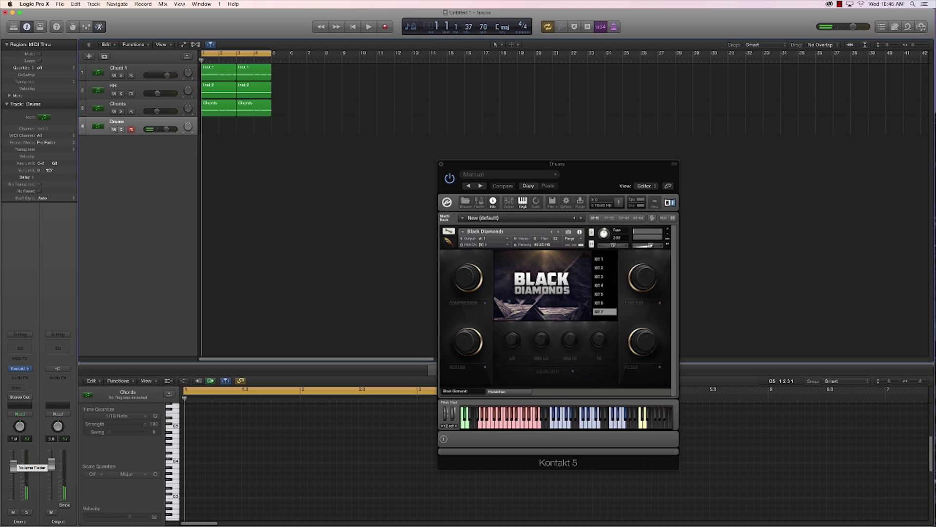
left_click(440, 165)
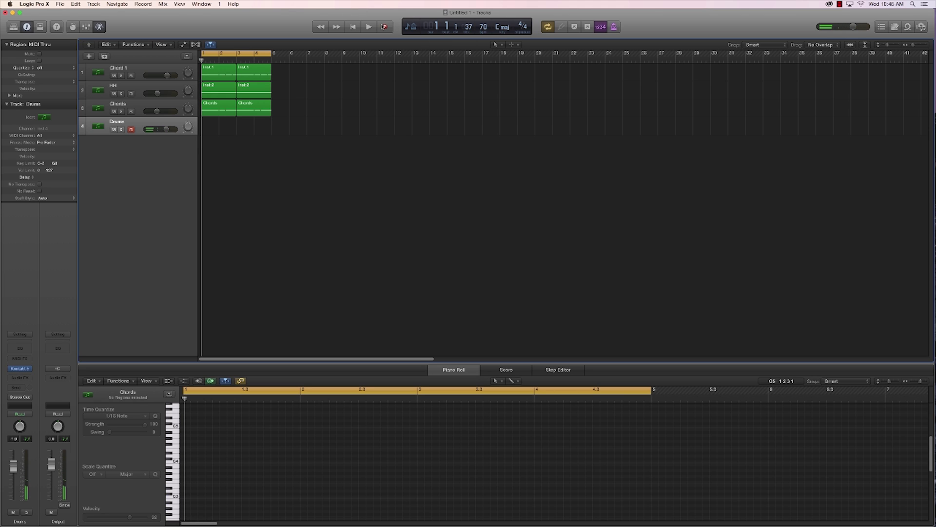
- Record a drum pattern on the Drums track over bars 1 and 2 and quantize all its notes to 1/16 Note
key("r")
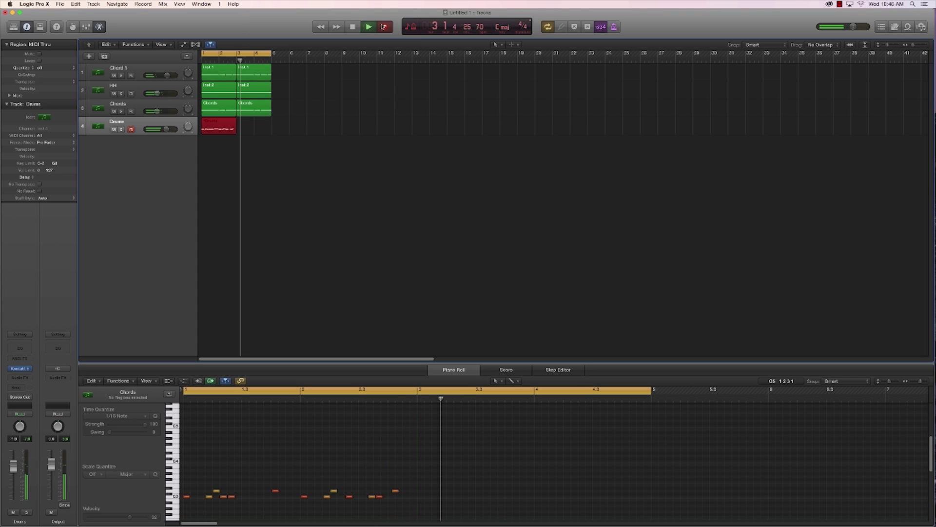
key("space")
left_click(326, 473)
key("super+a")
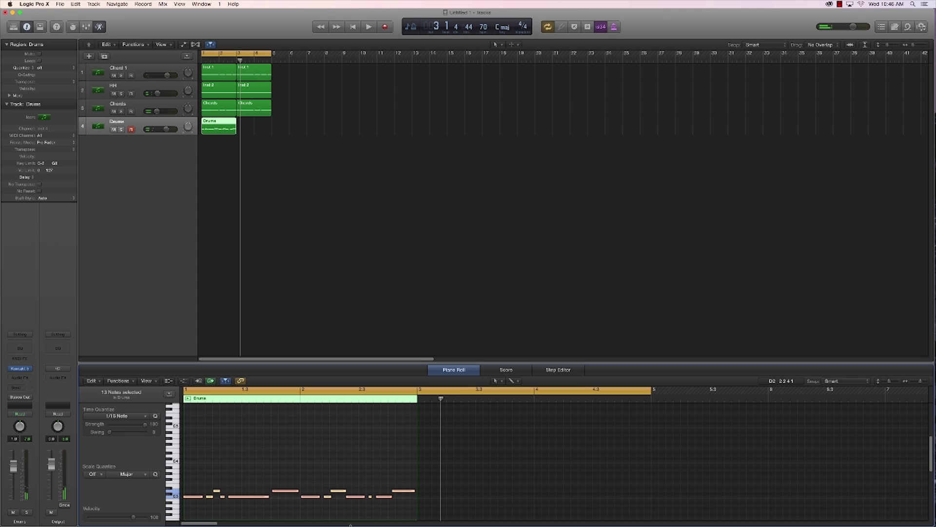
left_click(117, 417)
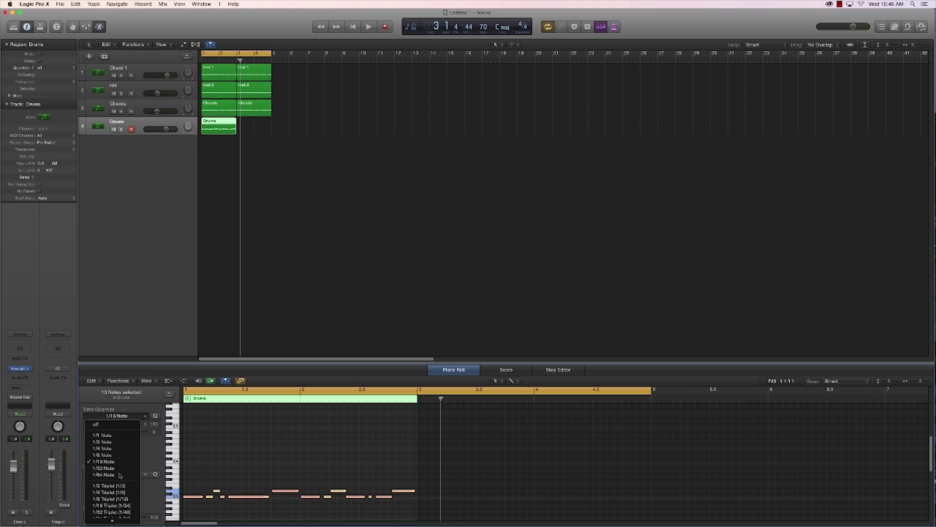
left_click(117, 417)
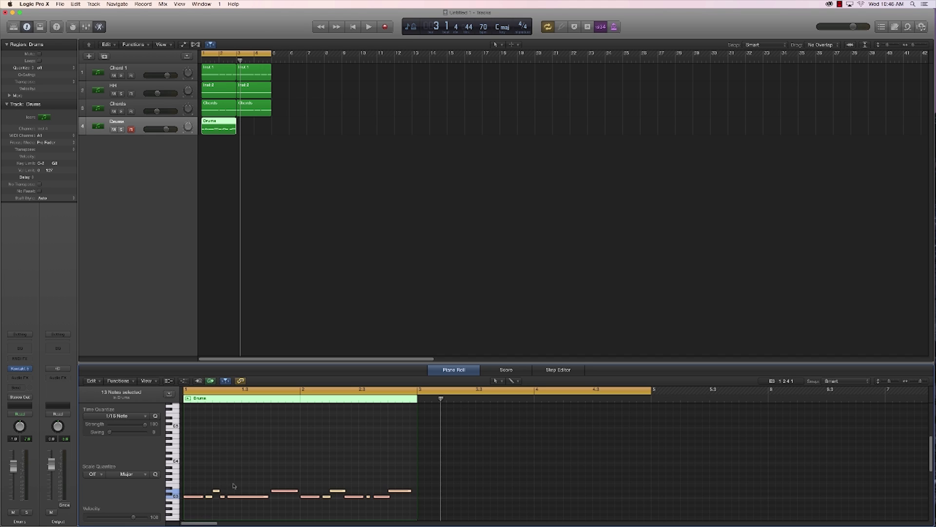
- Layer duplicates a semitone above the drum notes at the starts of bars 1 and 2 and on both beat 4 hits
left_click(203, 508)
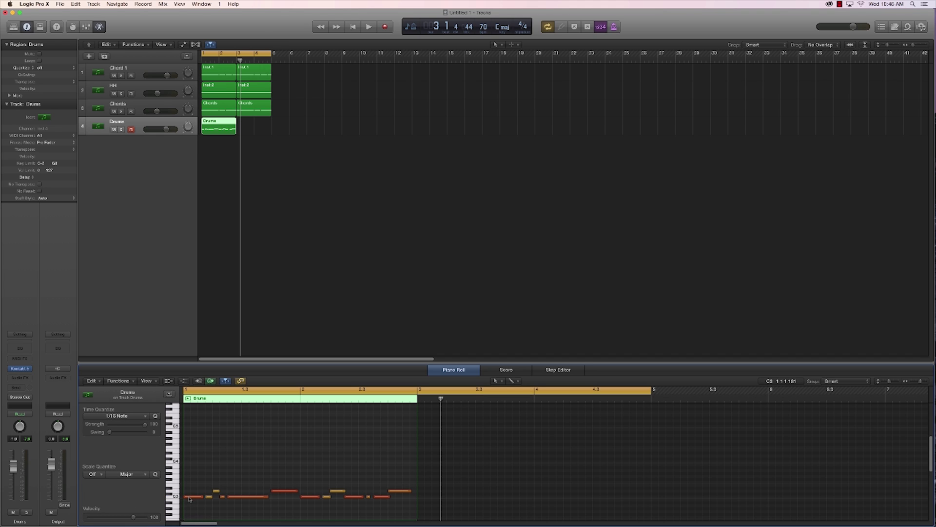
left_click(189, 497)
left_click_drag(189, 498, 192, 496)
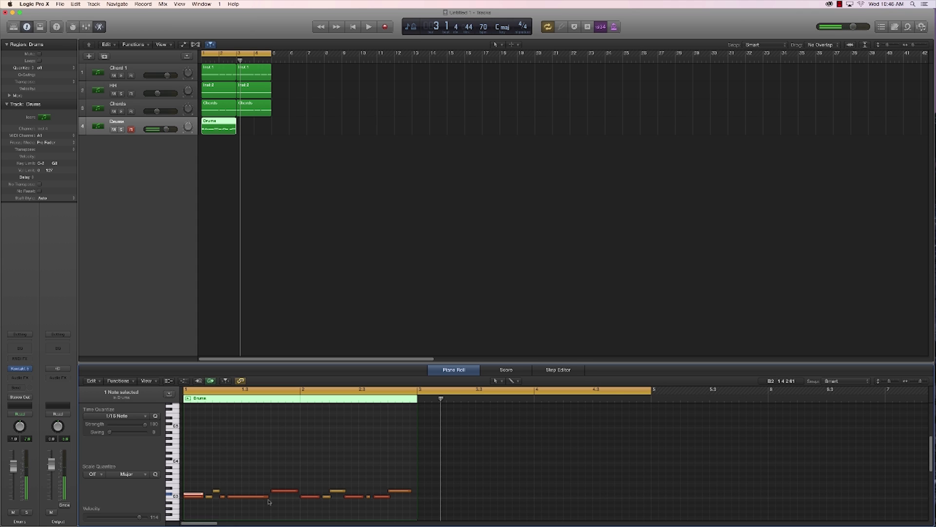
left_click(307, 497)
key("Left")
left_click(399, 491, "shift")
left_click_drag(399, 491, 400, 494)
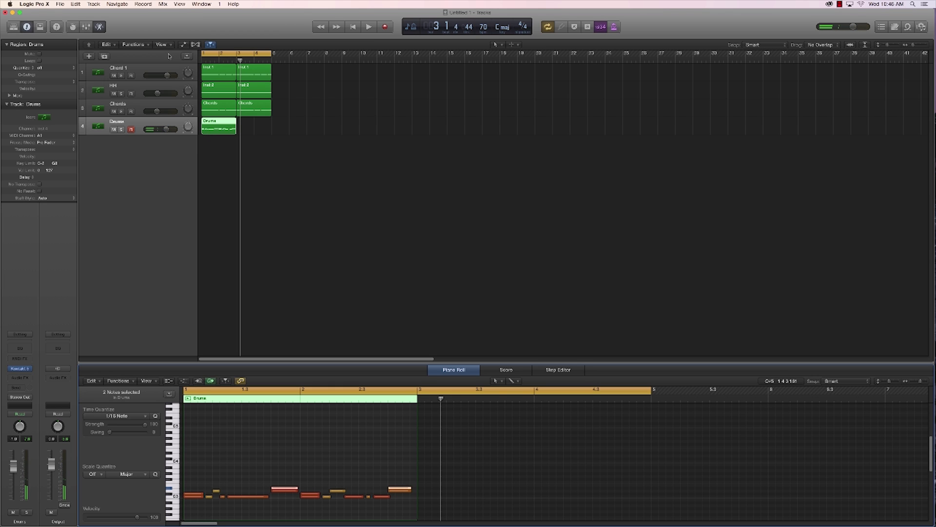
- Copy the Drums region to bar 3 and play the four-bar loop
left_click_drag(208, 123, 244, 123, "alt")
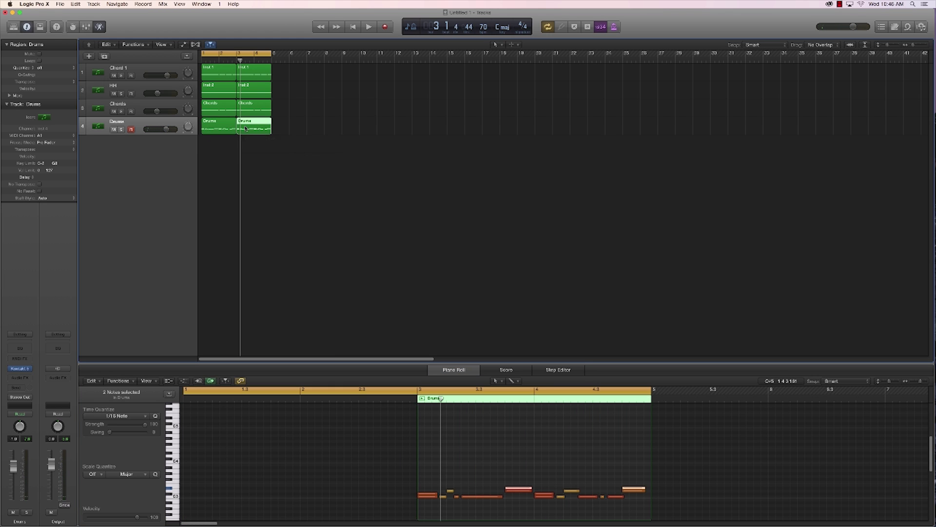
key("space")
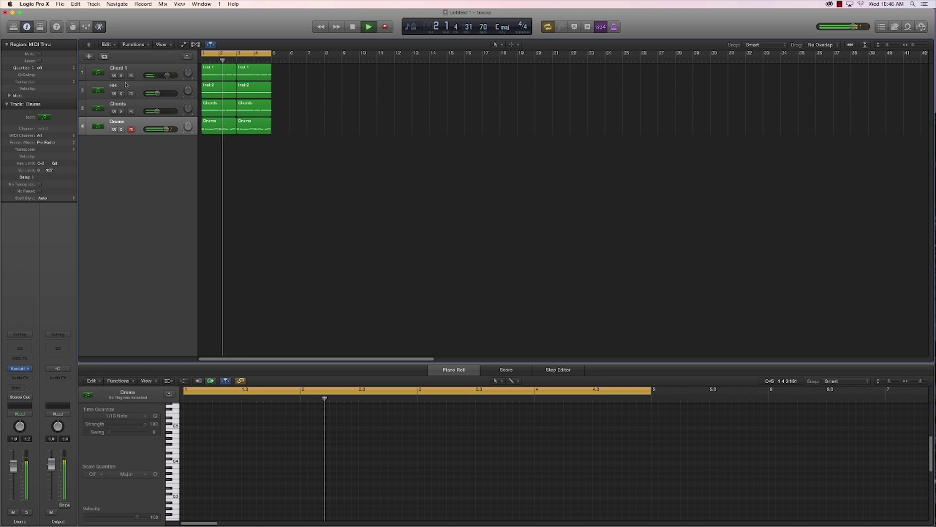
- Raise the HH track's volume to -4.9 dB and check its Kontakt kit settings during playback
left_click(168, 85)
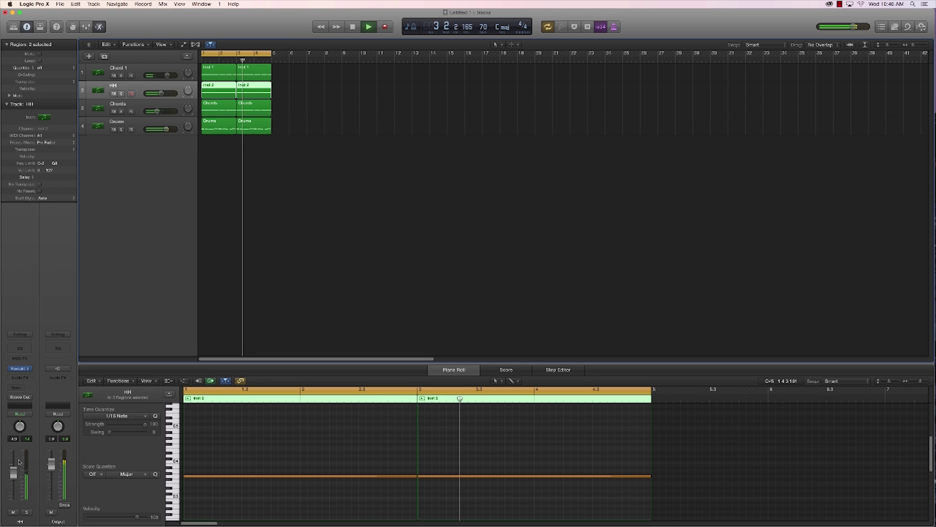
key("v")
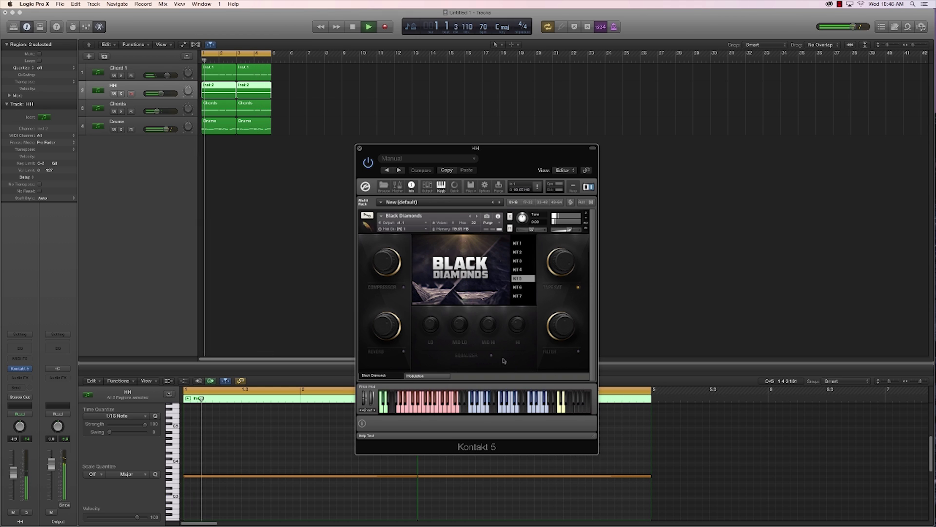
left_click(359, 149)
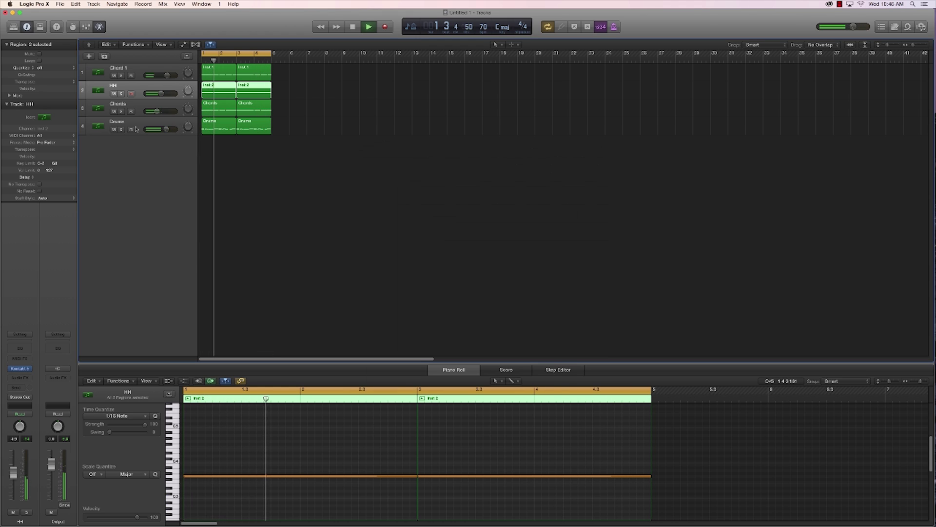
- Remove the layered notes at the starts of bars 2 and 4 in the two Drums regions
key("Down")
key("Down")
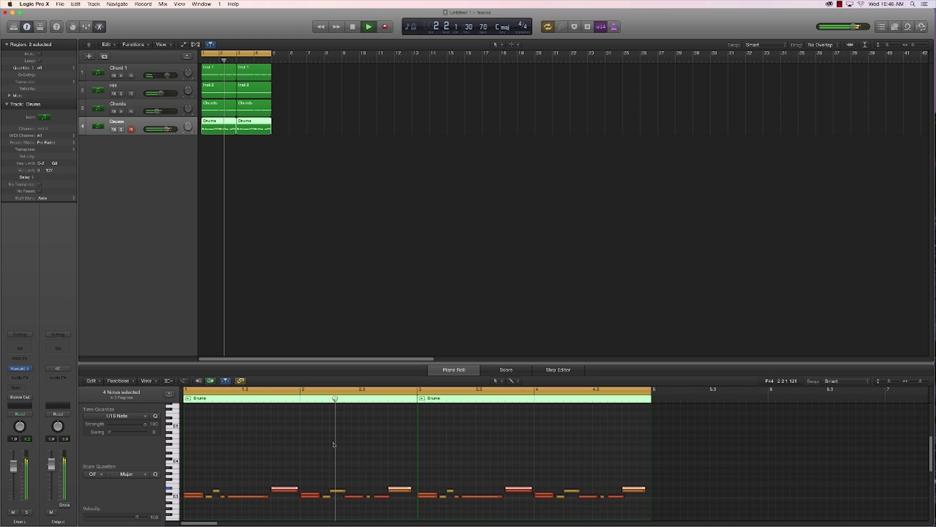
left_click(310, 507)
key("space")
left_click(310, 494)
left_click(544, 495, "shift")
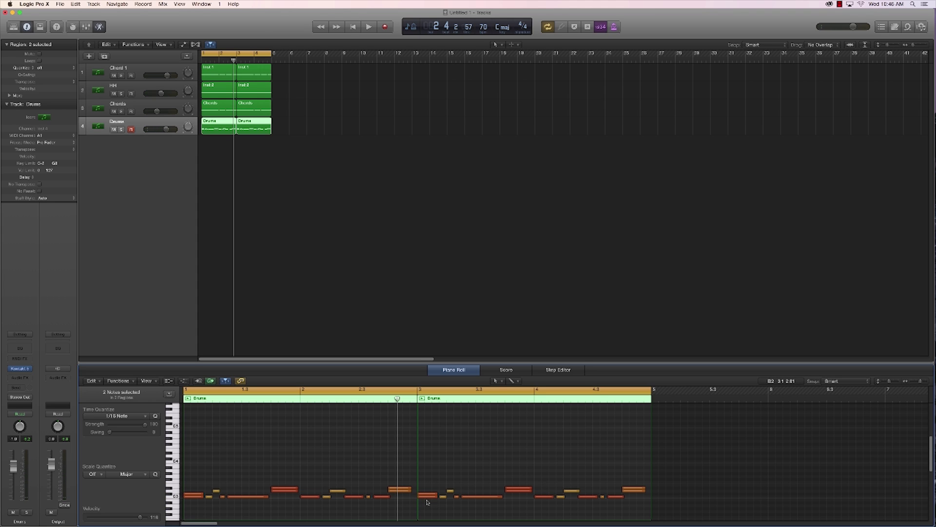
- Create another track with the same Kontakt instrument and name it Bass
left_click(265, 207)
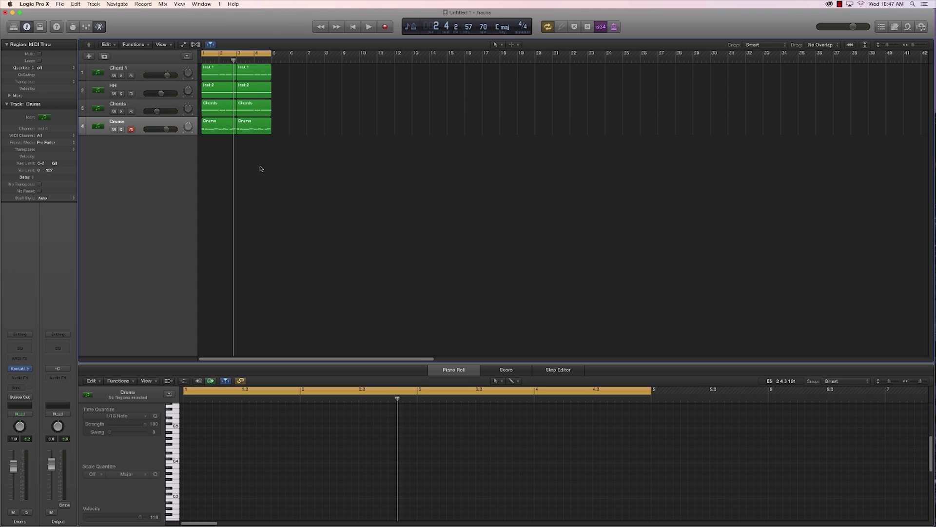
left_click(104, 57)
double_click(116, 140)
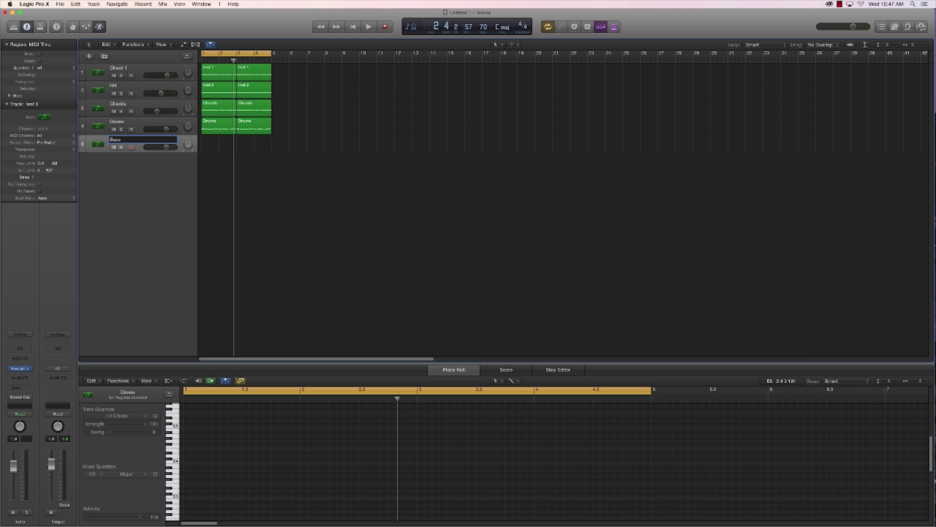
key("Return")
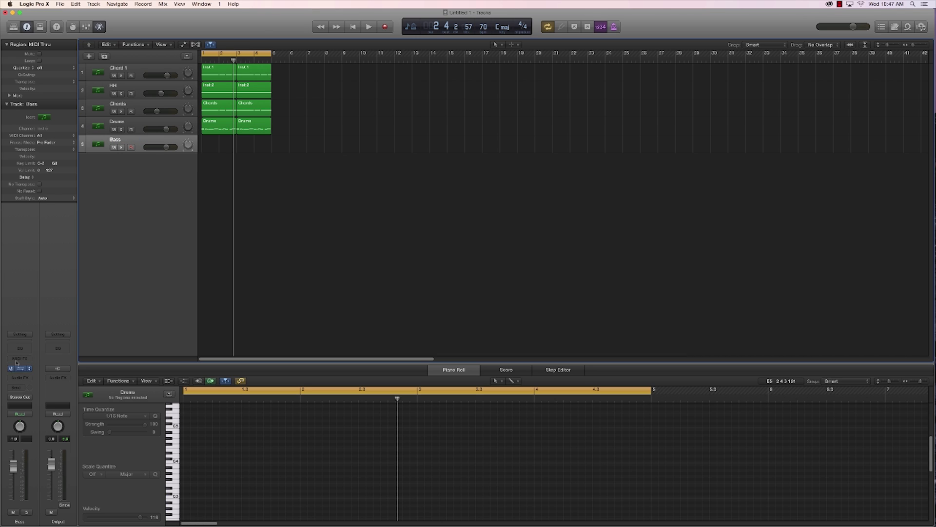
- Select Kit 2 in the Bass track's Black Diamonds instrument and raise the track's volume to +1.7 dB
left_click_drag(234, 28, 576, 144)
left_click(507, 247)
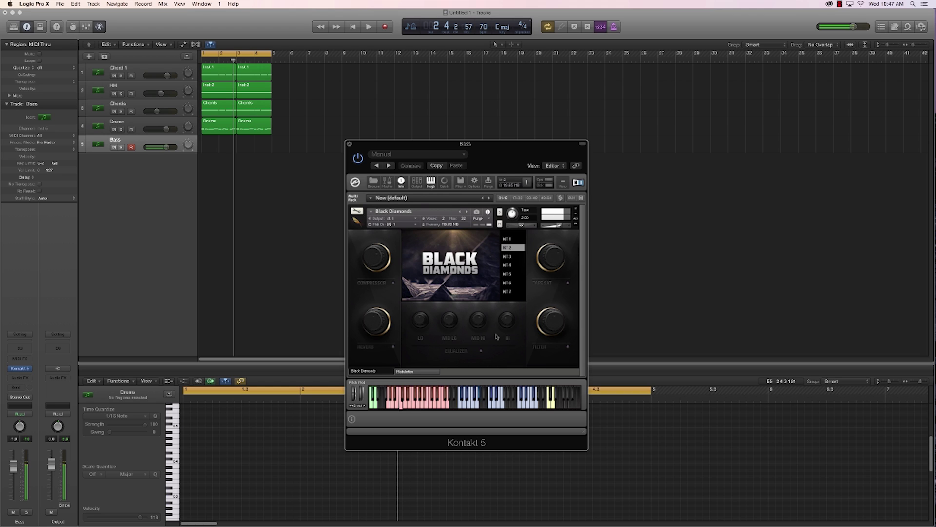
left_click(350, 143)
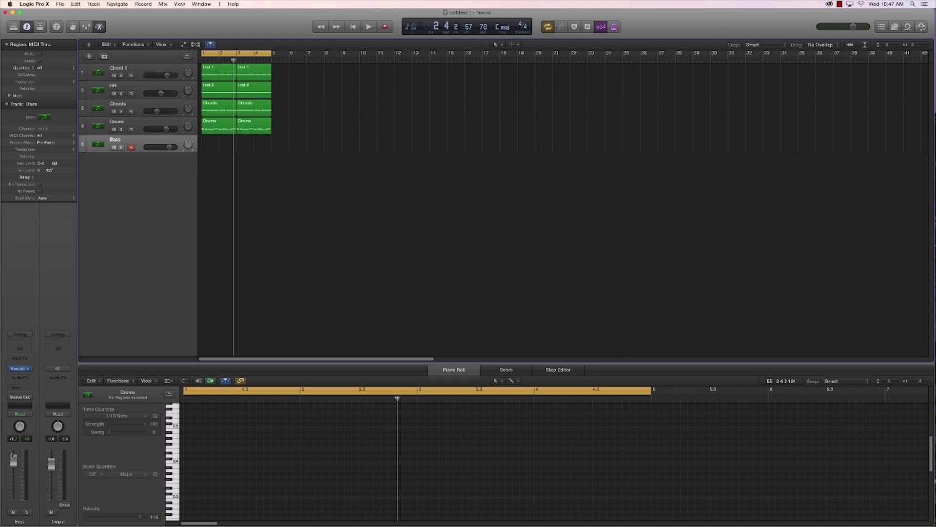
- Play the loop from the beginning with all tracks to rehearse a bass part
key("Return")
key("space")
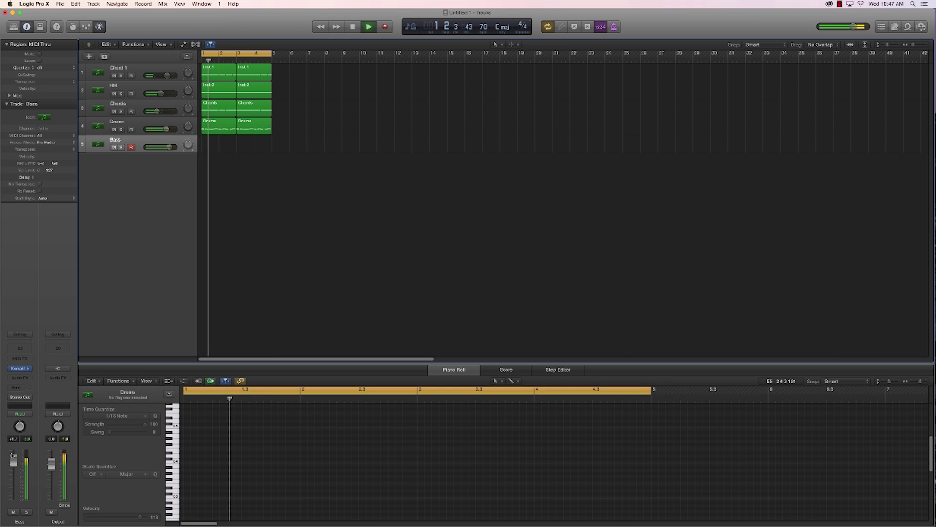
key("space")
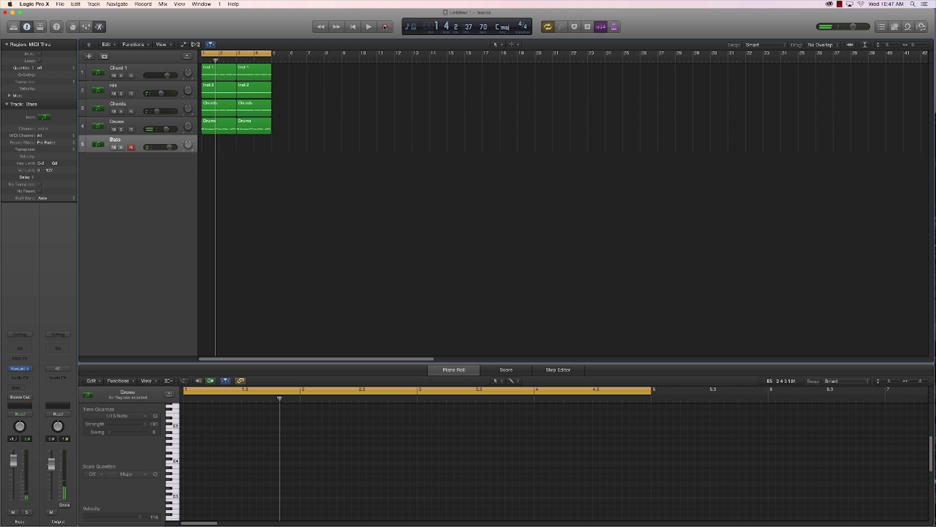
- Solo the Chords and Bass tracks, rehearse the bass part over the loop, and lower the Bass volume
left_click(121, 111)
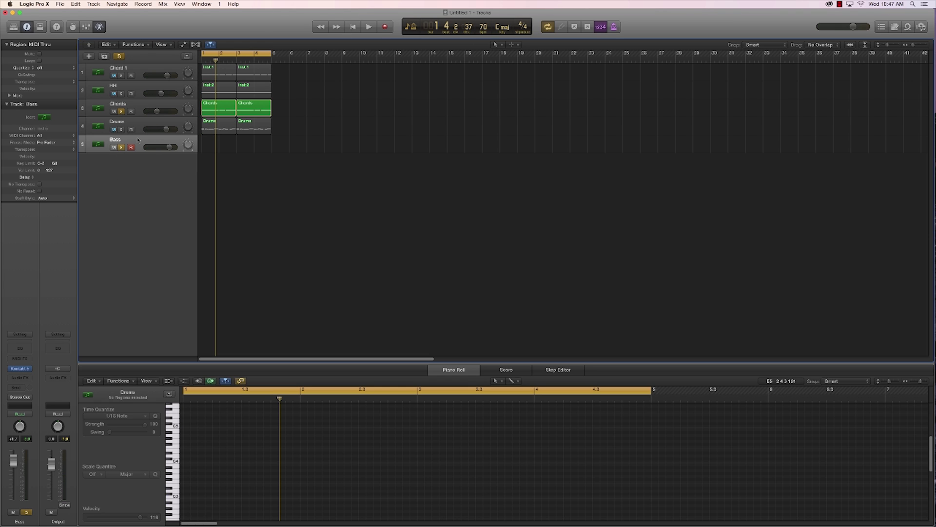
key("space")
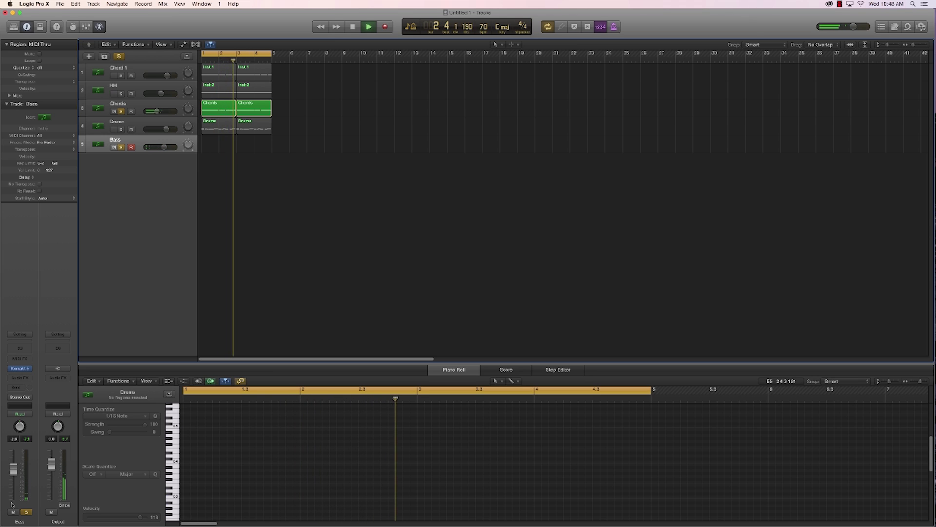
key("space")
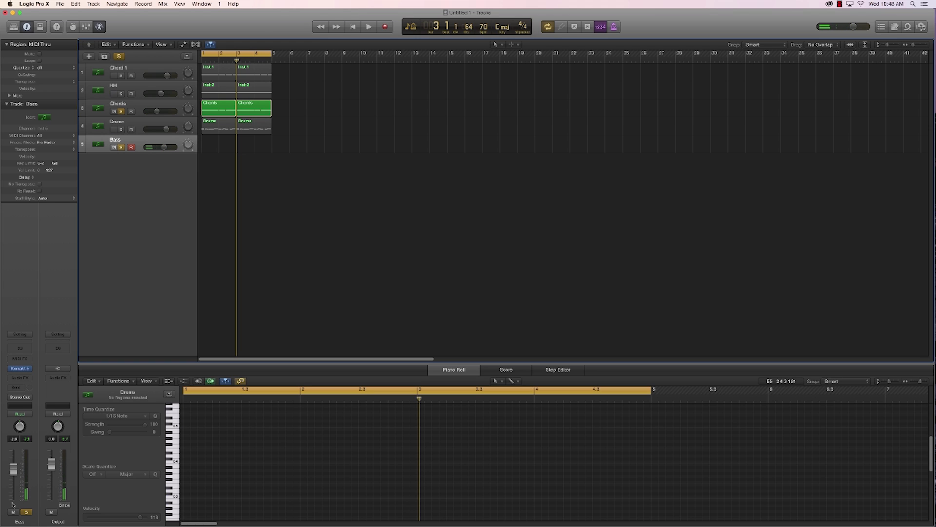
- Record the bass part over the first two bars and quantize all its notes to 1/16 Note
left_click(385, 27)
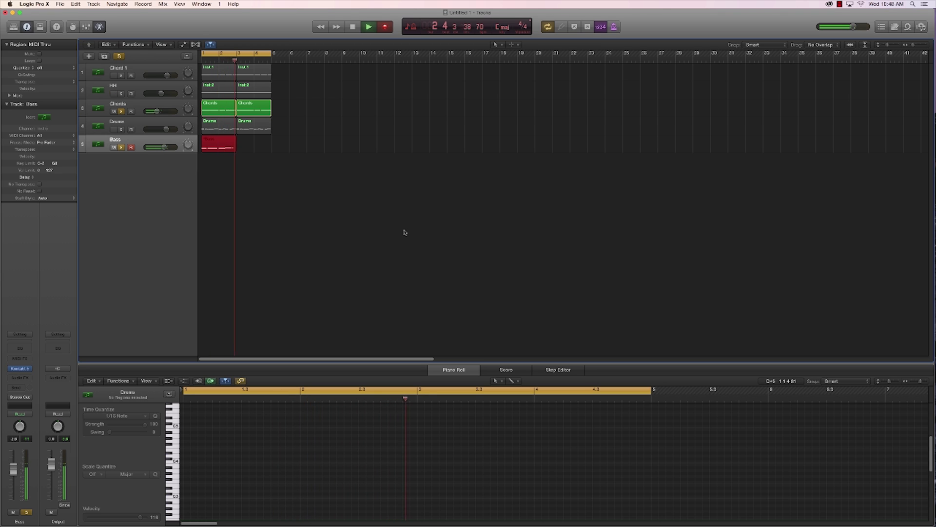
key("space")
left_click(273, 435)
key("super+a")
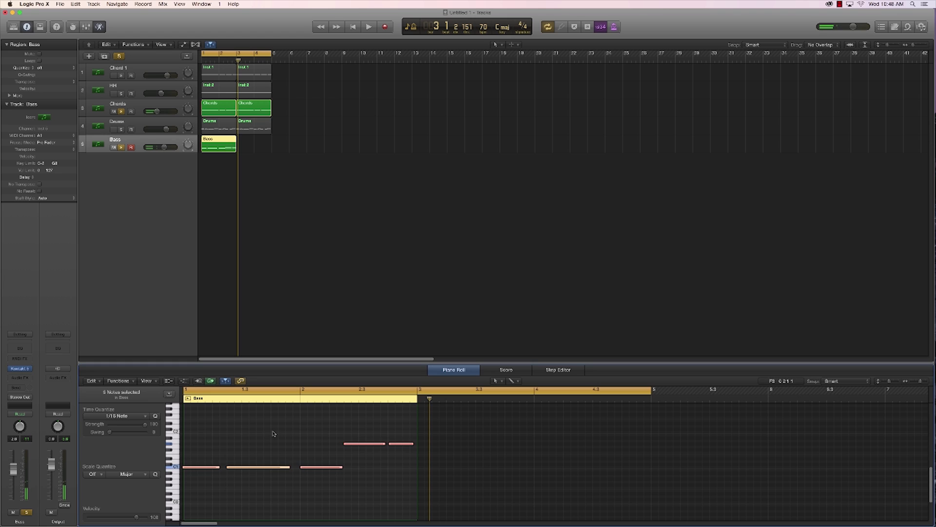
left_click(115, 415)
left_click(213, 486)
- Copy the Bass region to bar 3, then turn off all solos and play the full loop
left_click_drag(215, 144, 251, 144)
left_click(118, 112)
left_click(119, 57)
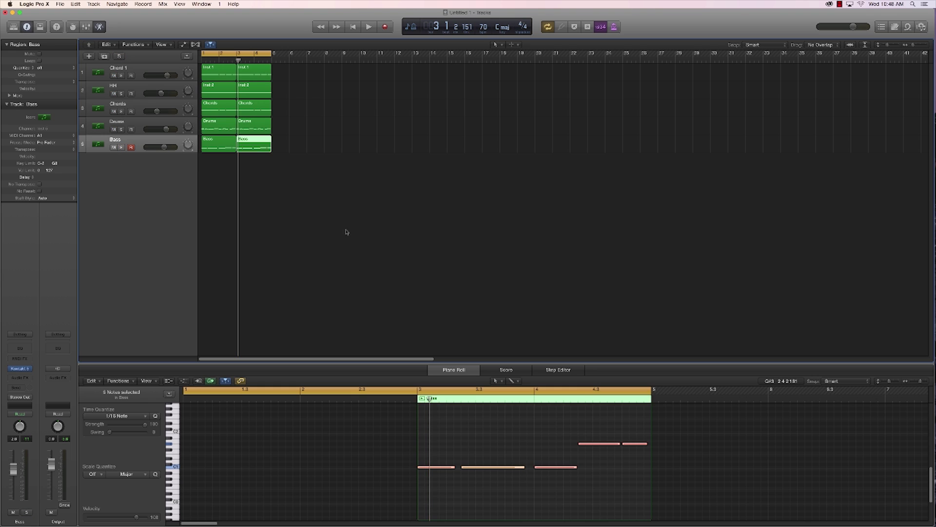
left_click(360, 219)
key("space")
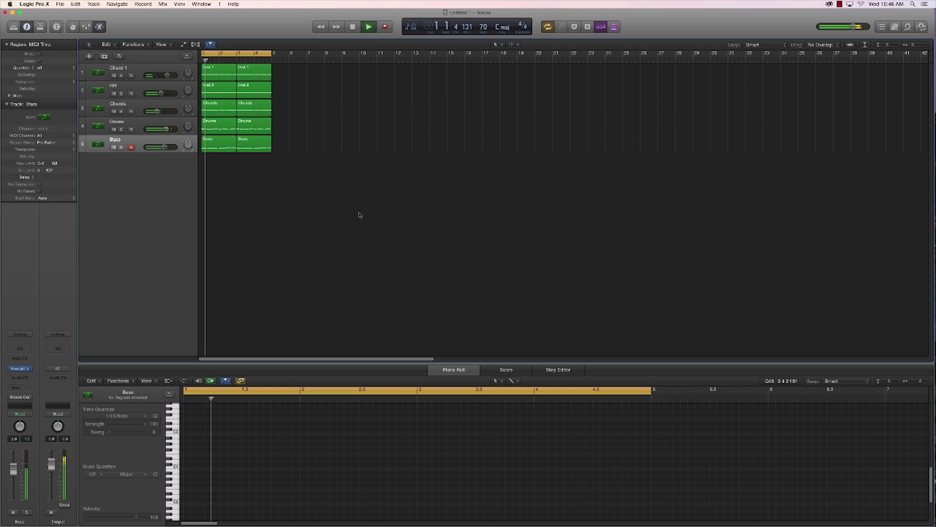
- Insert the stereo Waves L2 limiter on the Output channel and lower its threshold slightly while the loop plays
left_click(58, 377)
mouse_move(57, 467)
mouse_move(117, 478)
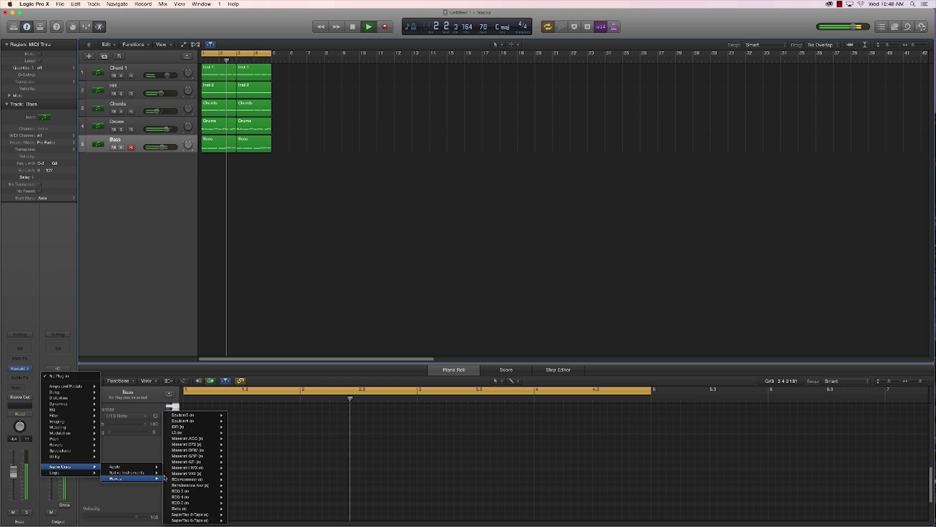
mouse_move(225, 432)
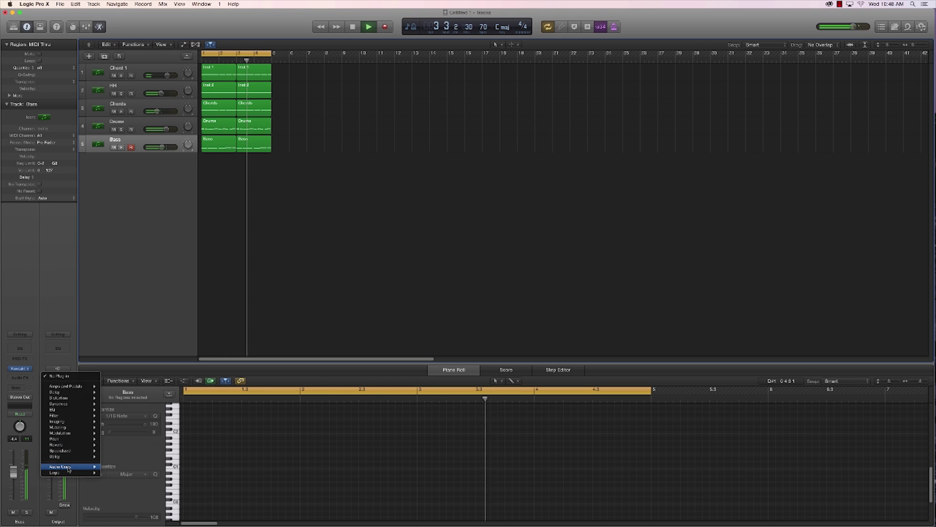
mouse_move(195, 432)
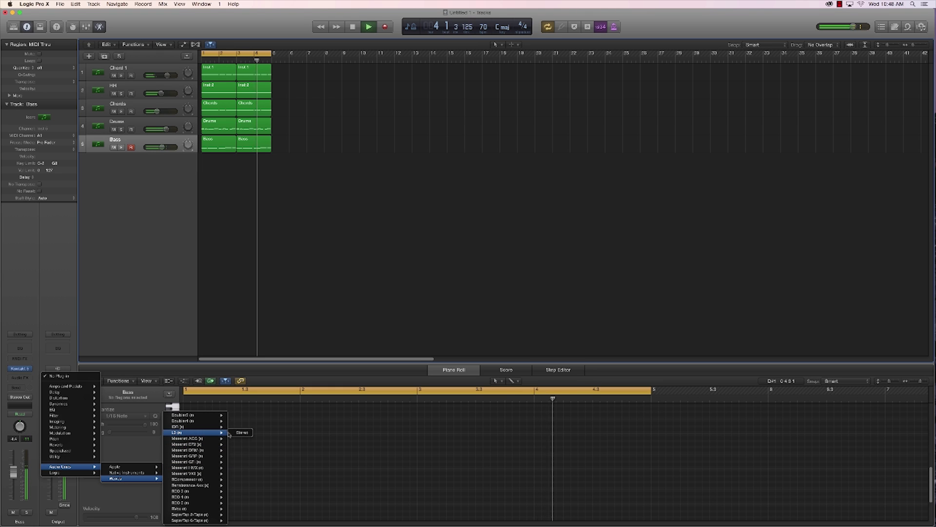
left_click(239, 432)
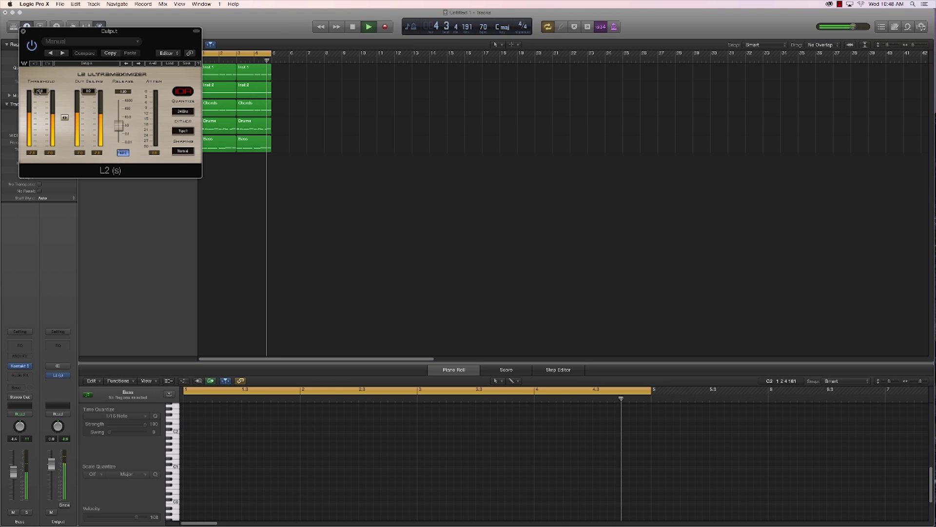
left_click_drag(41, 91, 40, 99)
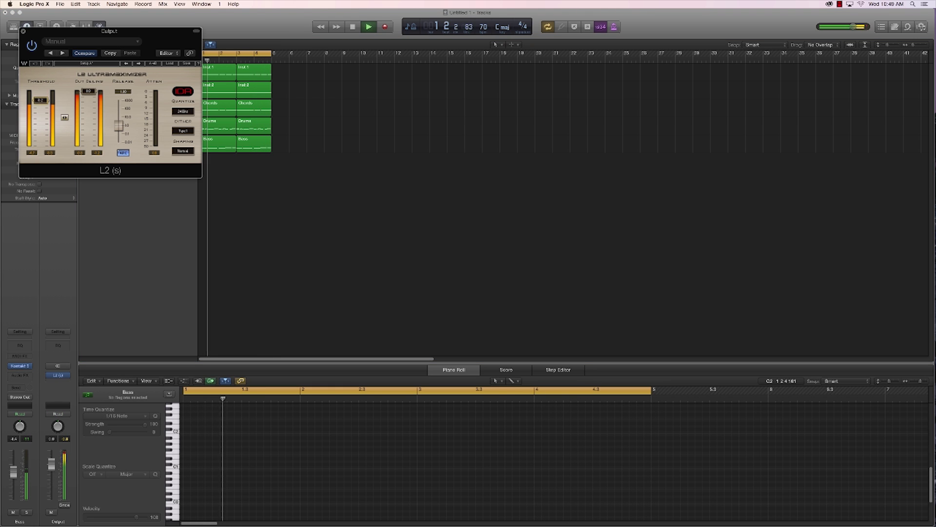
left_click(22, 30)
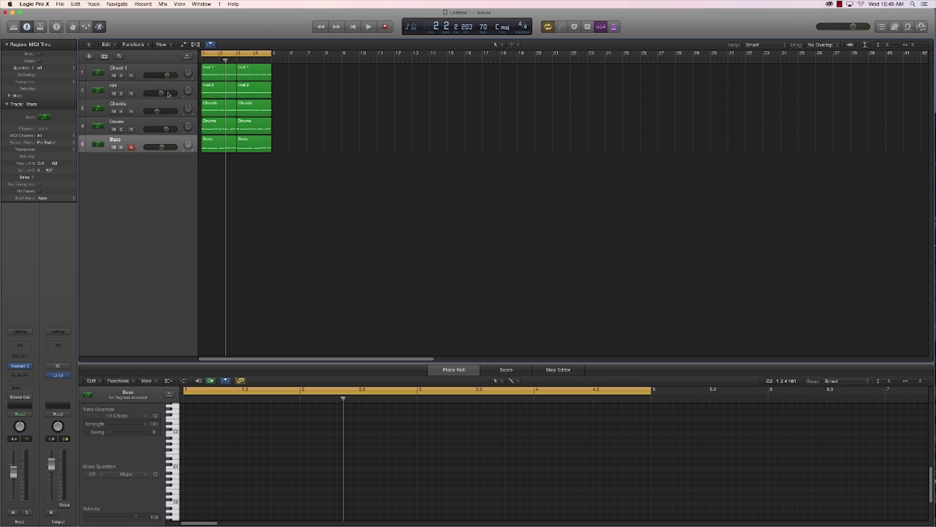
- Create another track with the same Kontakt instrument and name it Lead
left_click(104, 56)
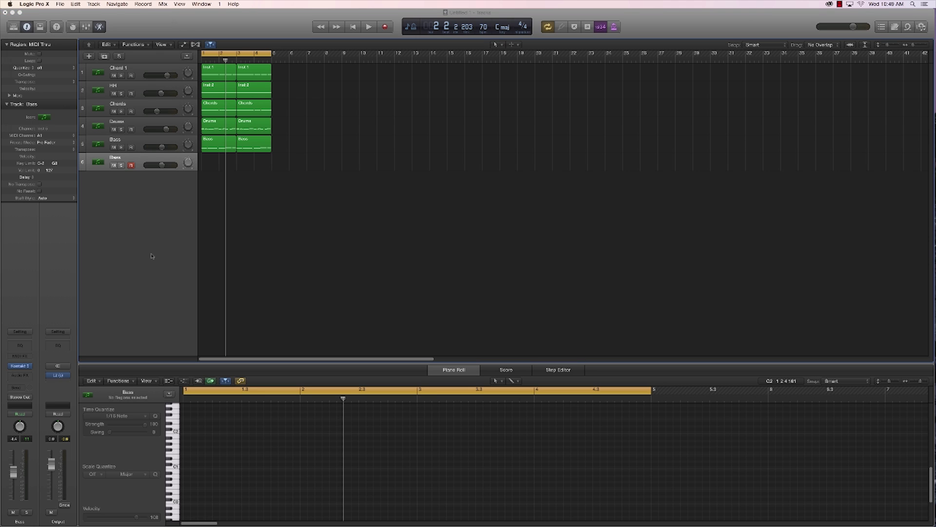
double_click(115, 158)
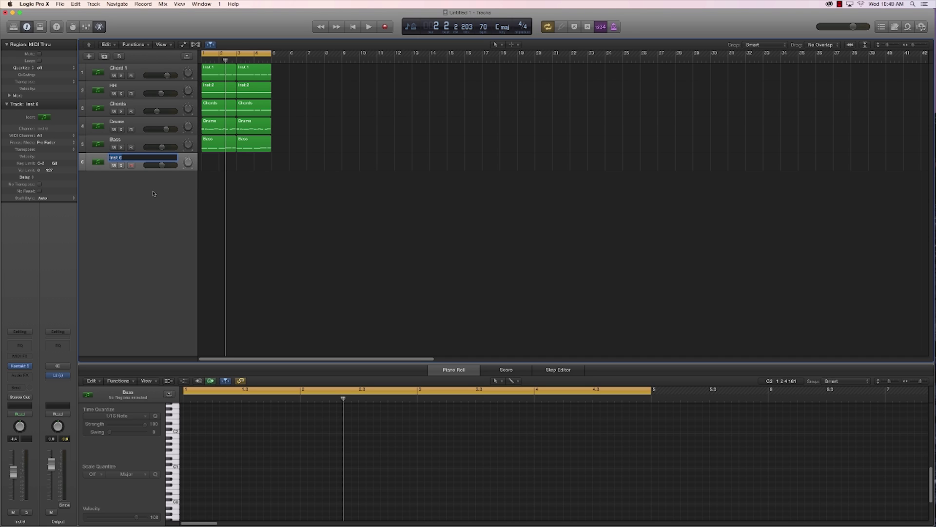
type("Lea")
key("Return")
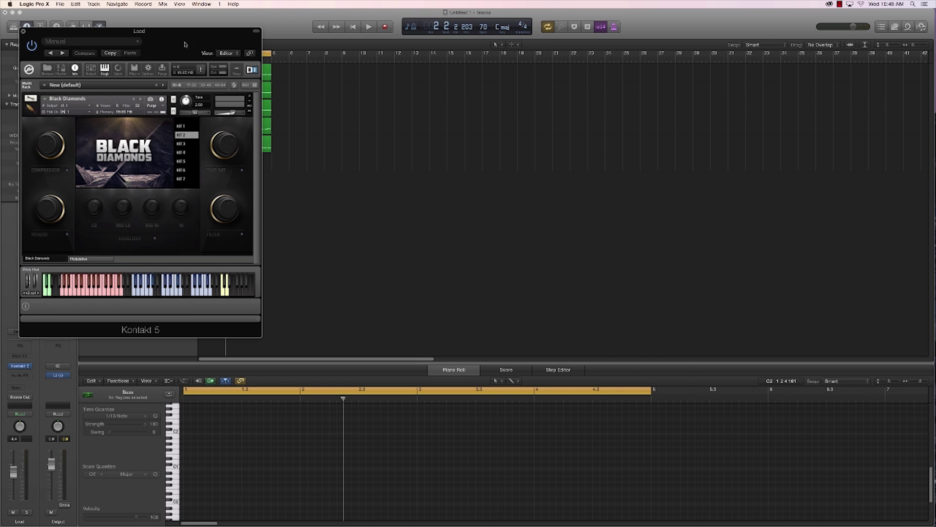
- Audition Kits 3 to 6 in the Lead track's Black Diamonds instrument and keep Kit 6 selected
left_click_drag(185, 44, 612, 121)
left_click(611, 219)
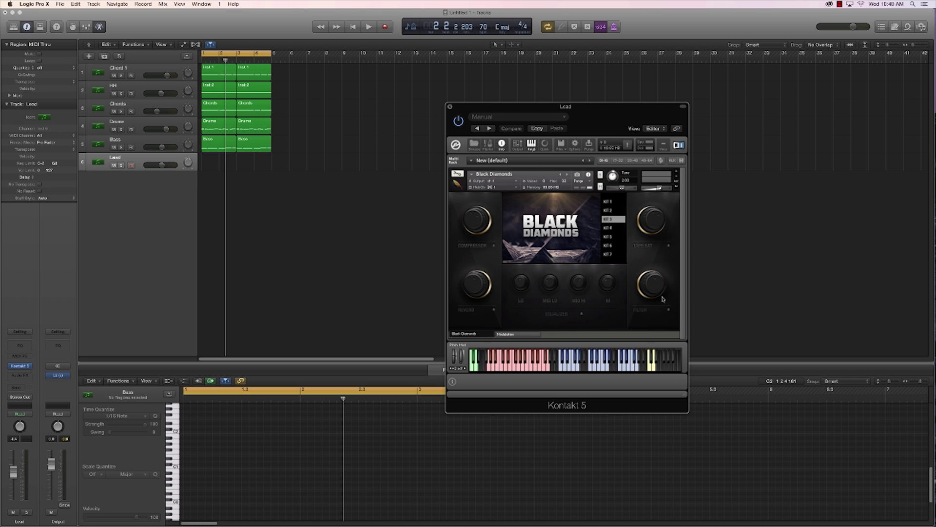
left_click_drag(605, 130, 558, 141)
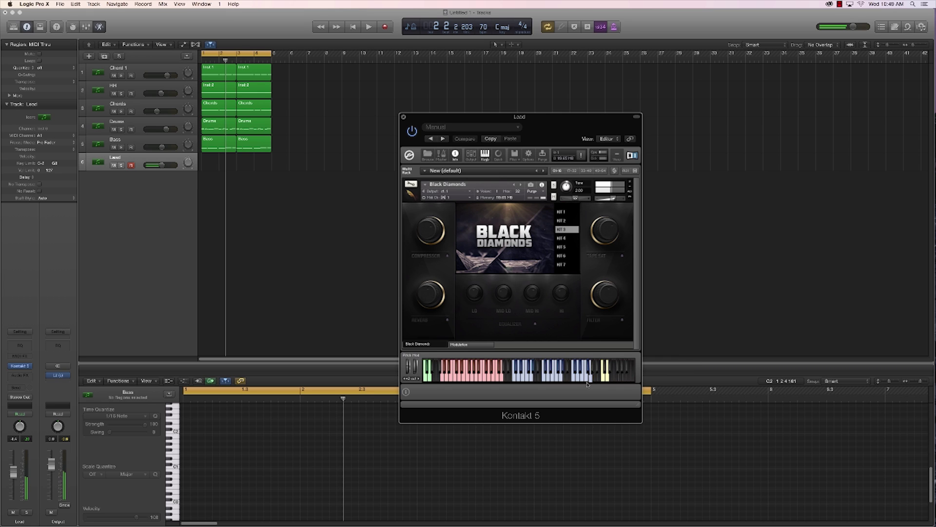
left_click(572, 238)
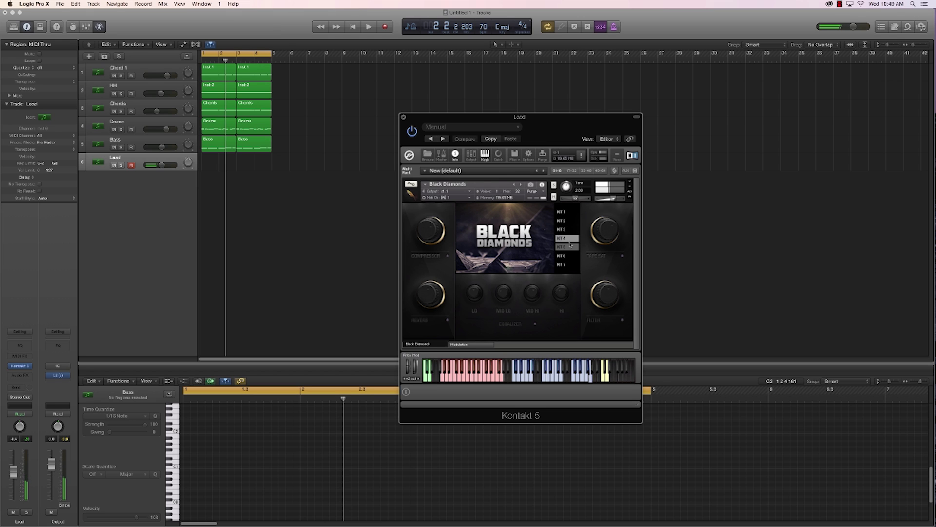
left_click(568, 247)
left_click(567, 255)
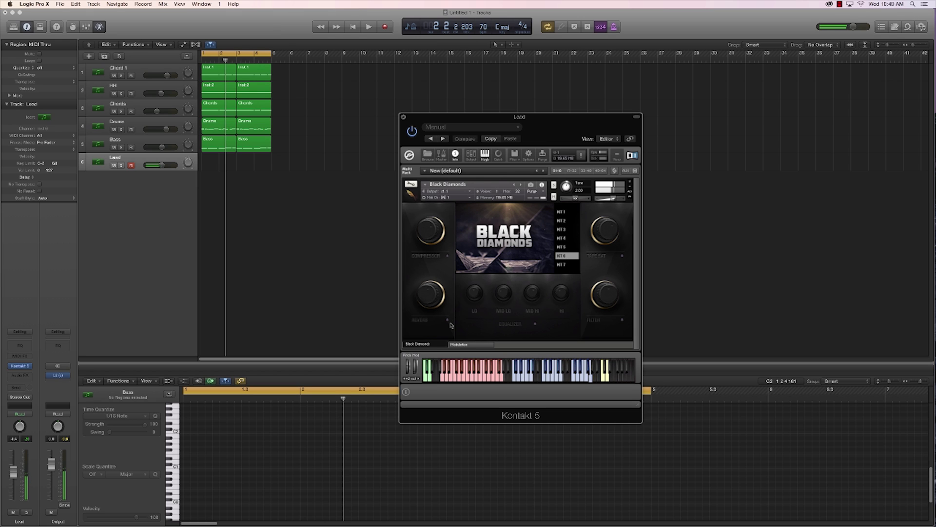
left_click_drag(485, 117, 506, 146)
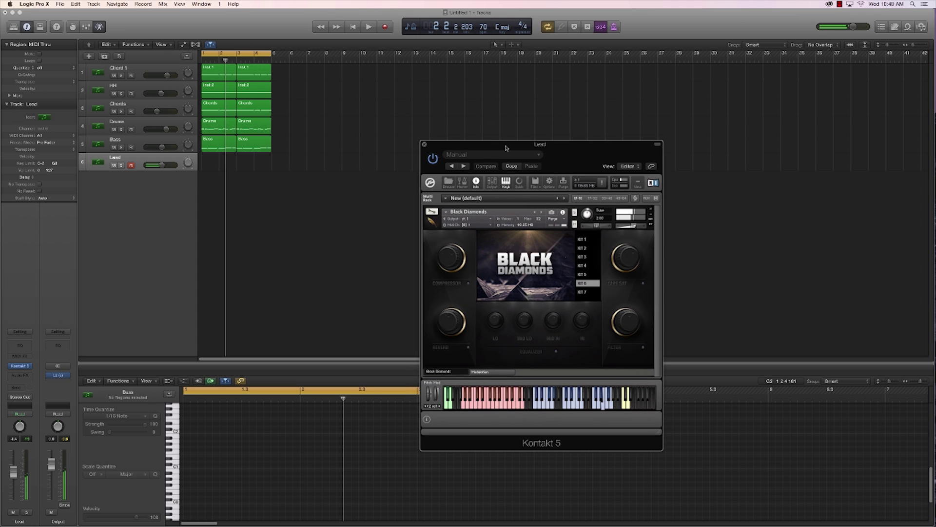
- Rehearse the lead over the loop, setting Black Diamonds' tuning to 3.00 with reverb and filter on, and lower the Lead volume
key("space")
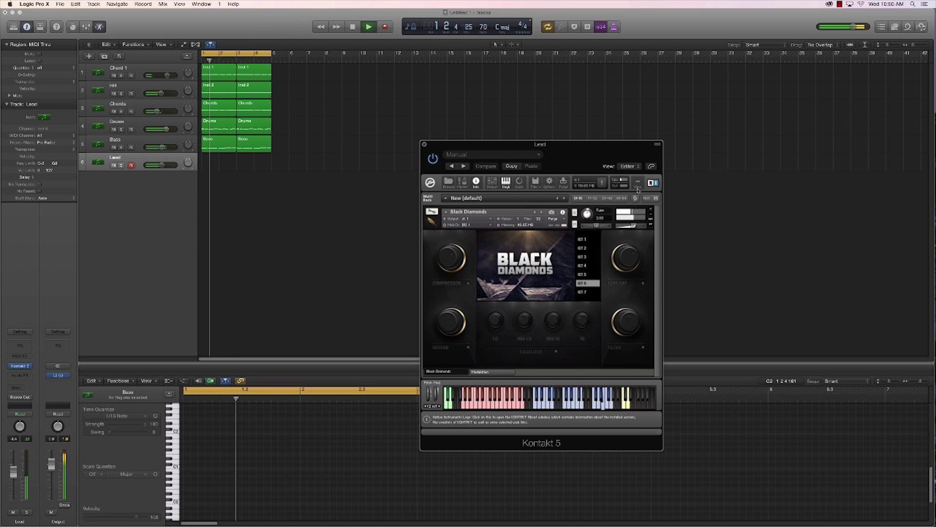
left_click_drag(587, 215, 587, 209)
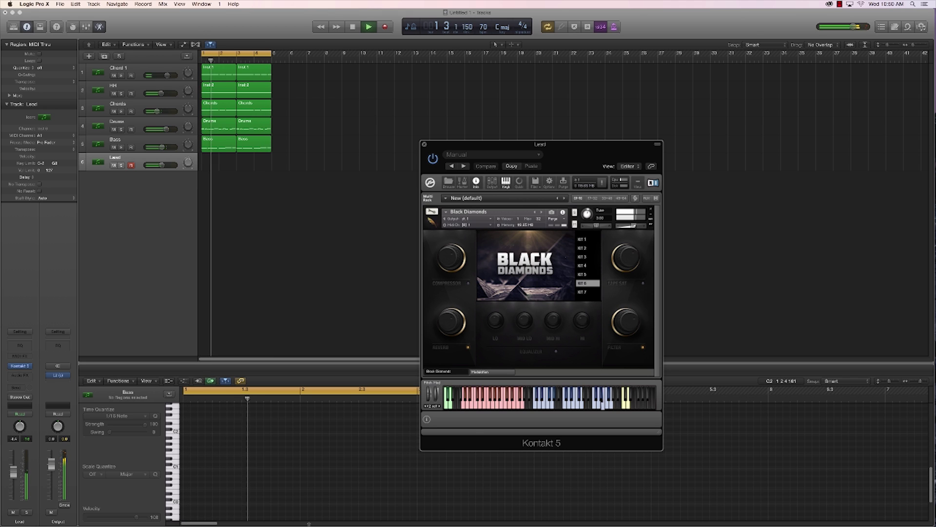
left_click_drag(14, 471, 13, 476)
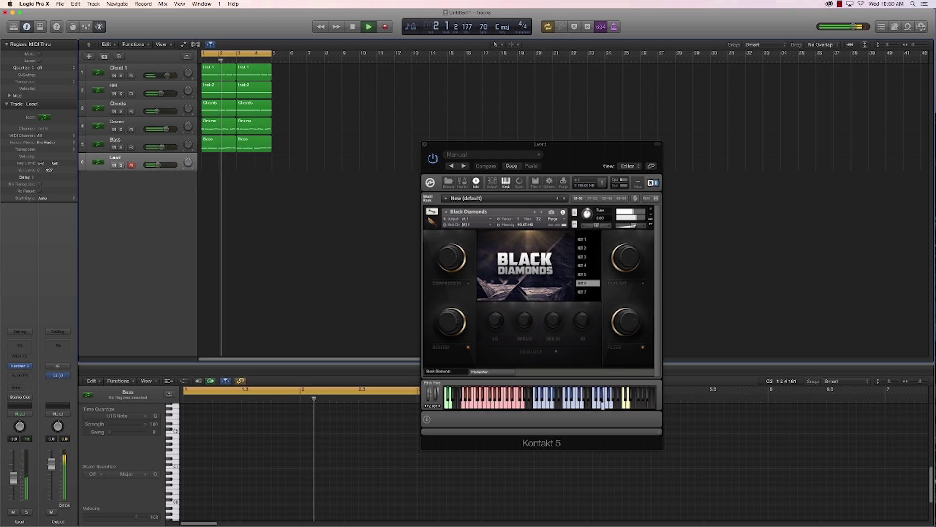
key("space")
left_click(424, 145)
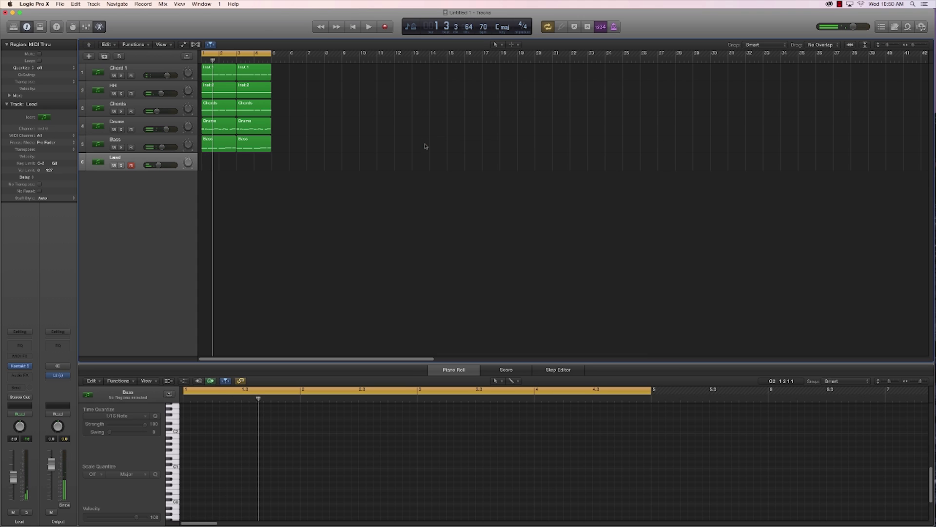
- Record a lead part over the four-bar loop and quantize all its notes to 1/16 Note
left_click(385, 27)
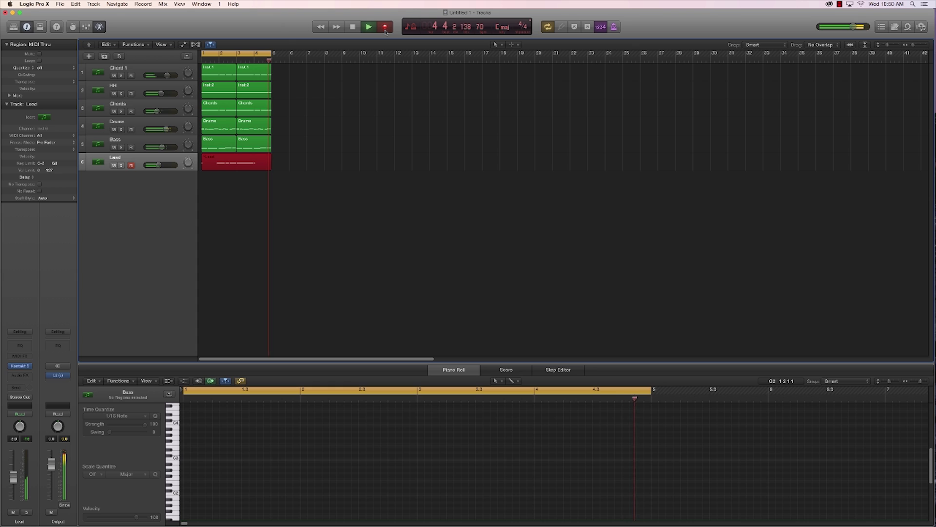
key("space")
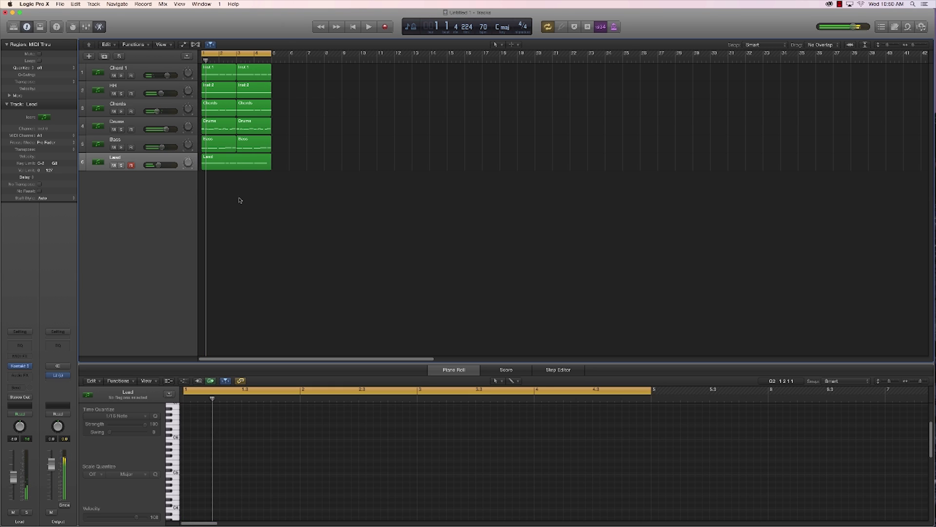
left_click(314, 445)
key("super+a")
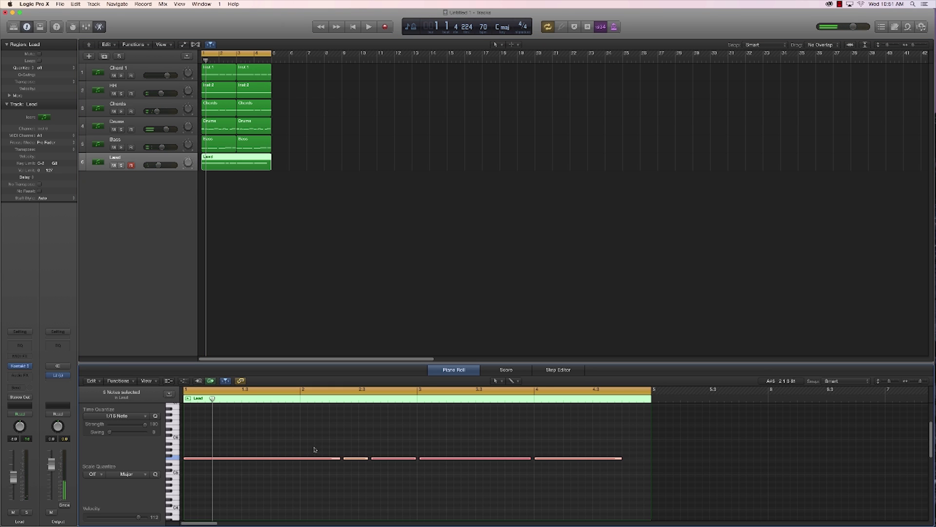
left_click(120, 418)
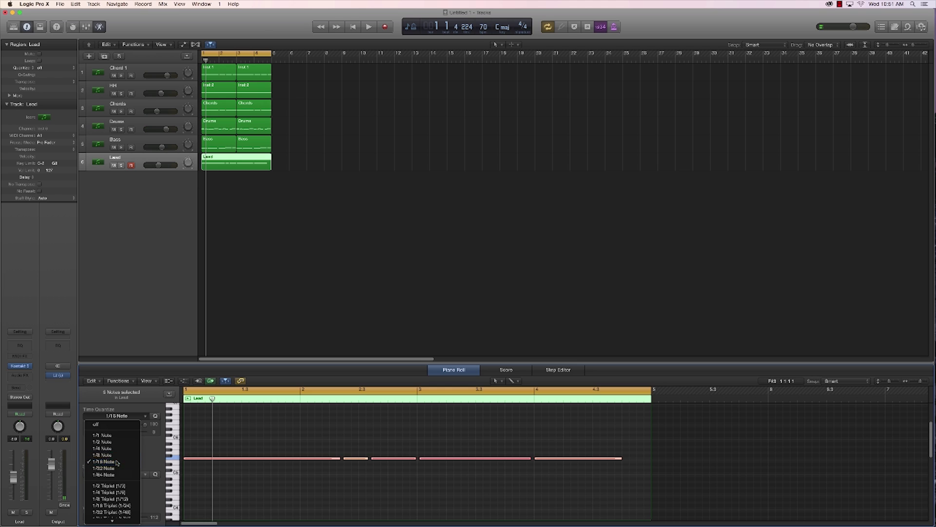
left_click(117, 462)
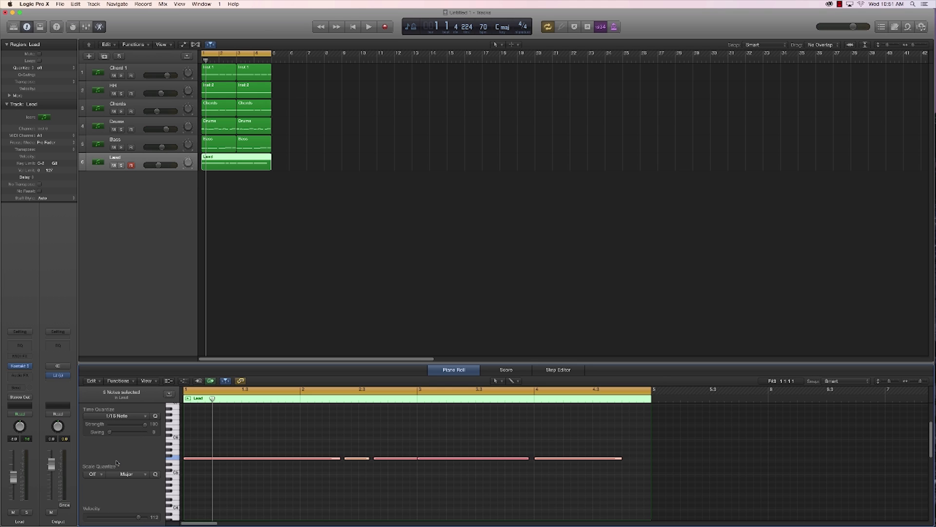
- Lengthen the Lead note starting at bar 3 and lower the Lead volume to -14.2 dB during loop playback
left_click_drag(417, 458, 531, 459)
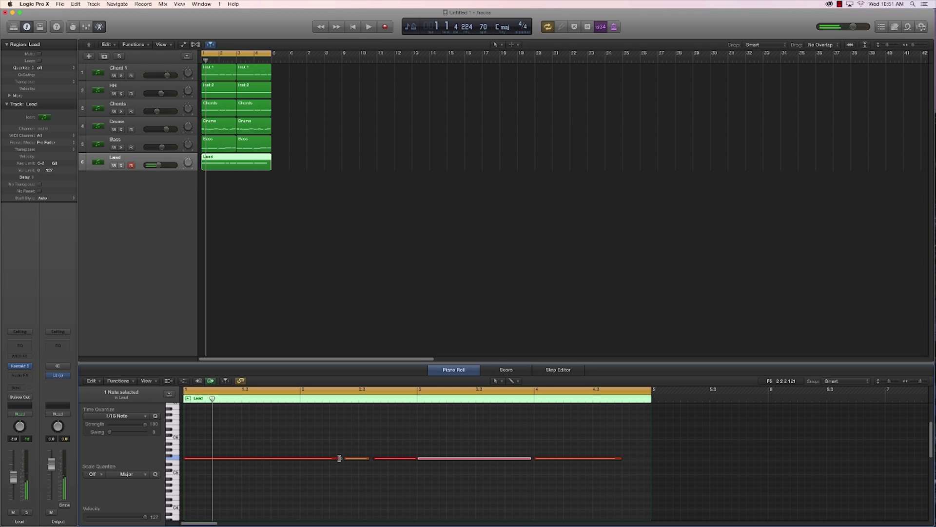
left_click(312, 253)
key("space")
left_click_drag(14, 477, 16, 502)
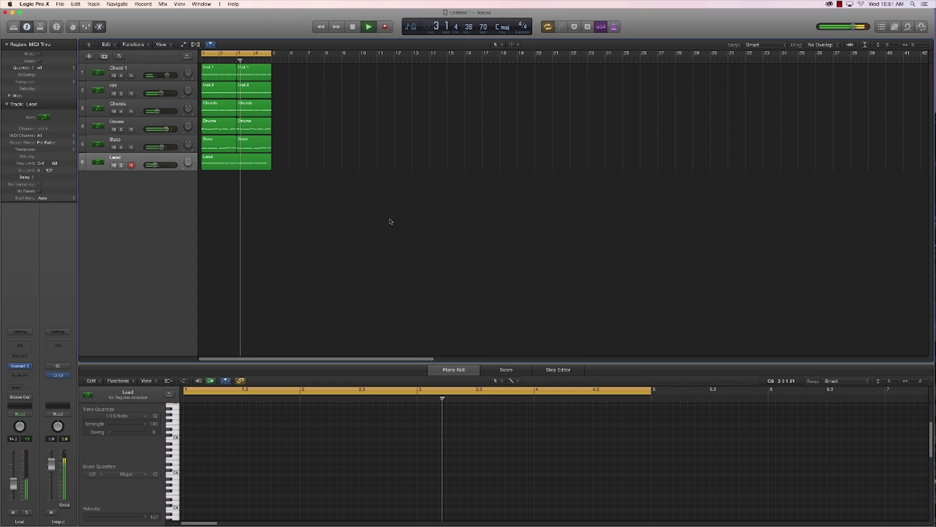
- Insert a Channel EQ on the Output channel and turn on its analyzer
left_click(58, 345)
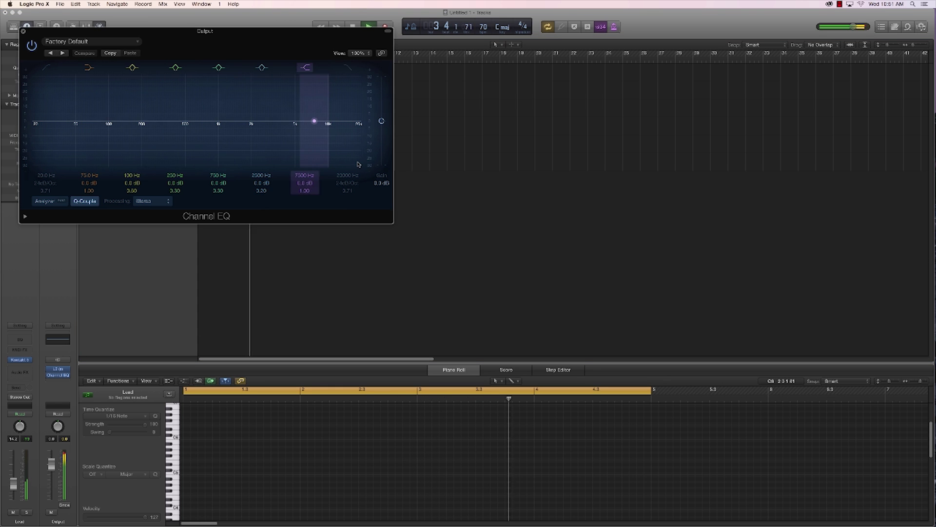
left_click(48, 200)
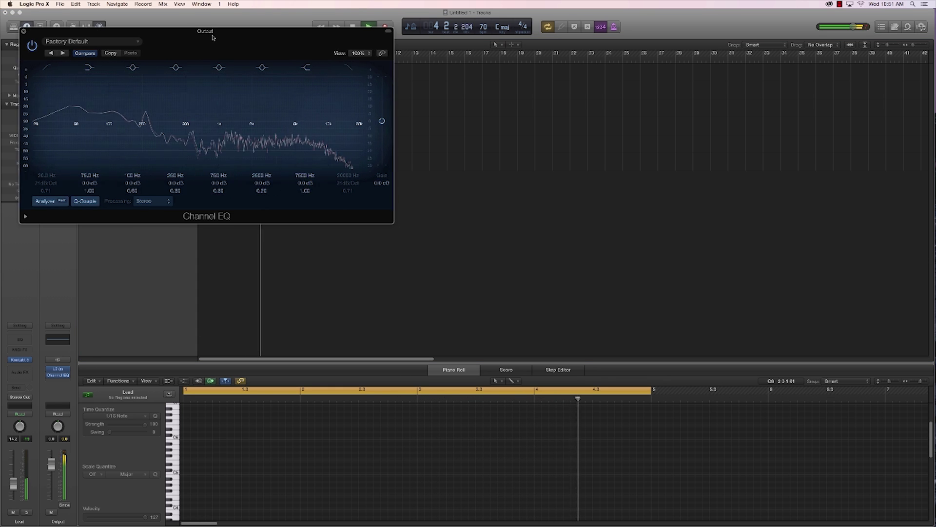
left_click_drag(215, 30, 246, 41)
- Boost the Output EQ's 7500 Hz high shelf and cut 1.5 dB at 146 Hz, then stop playback
left_click_drag(351, 131, 351, 145)
left_click_drag(336, 200, 332, 201)
left_click_drag(135, 143, 159, 145)
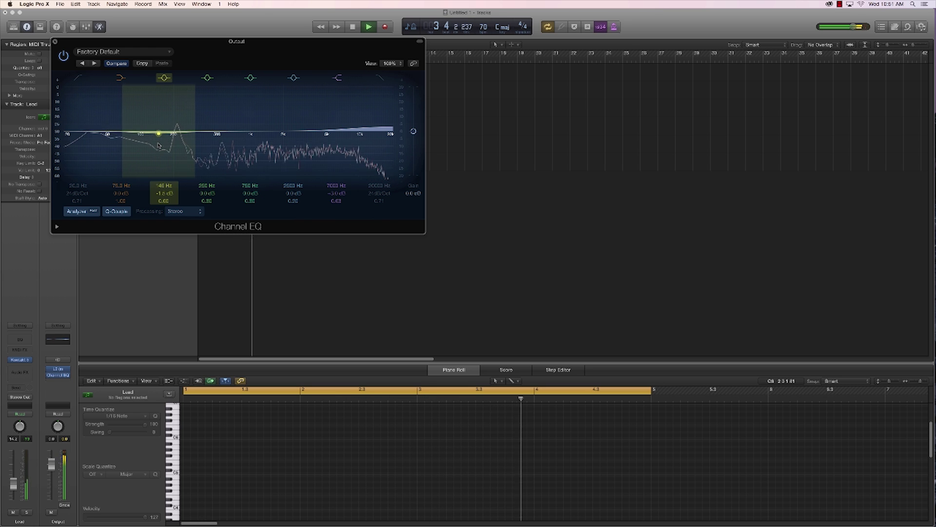
left_click(55, 41)
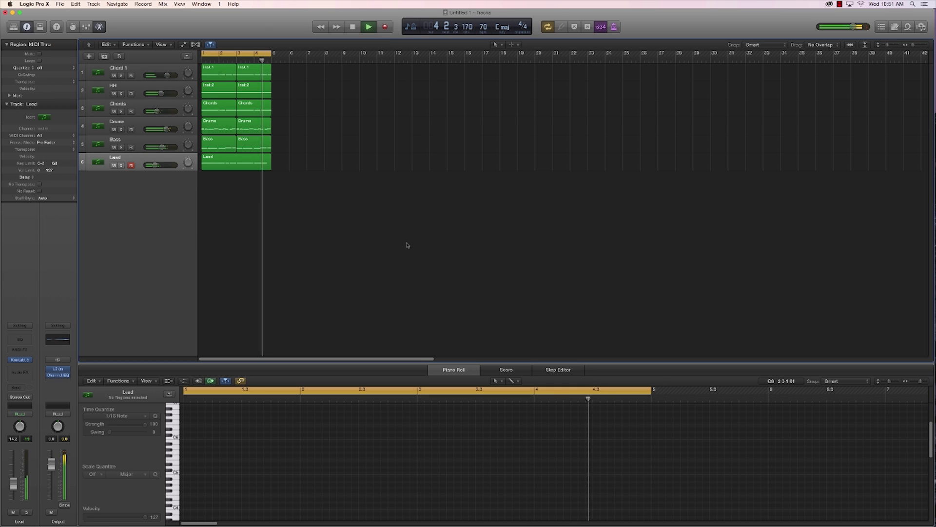
key("space")
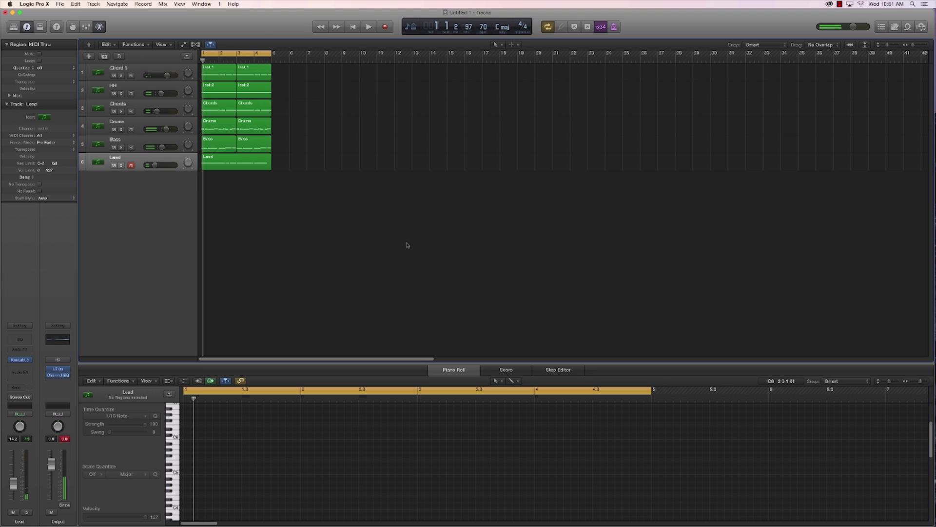